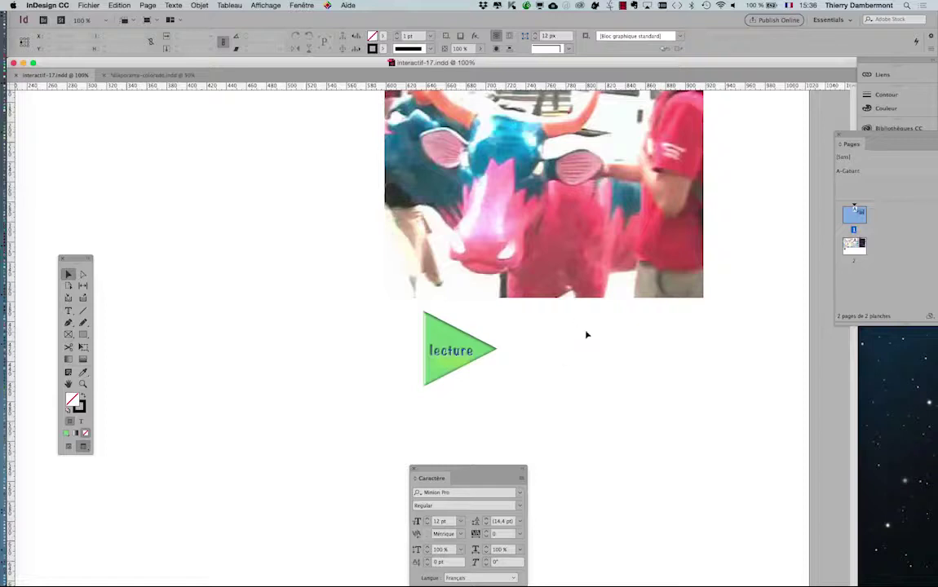
# Draw a tall thin rectangle right of the lecture triangle and Alt-drag a copy beside it
pyautogui.moveTo(71, 261); pyautogui.dragTo(300, 230)
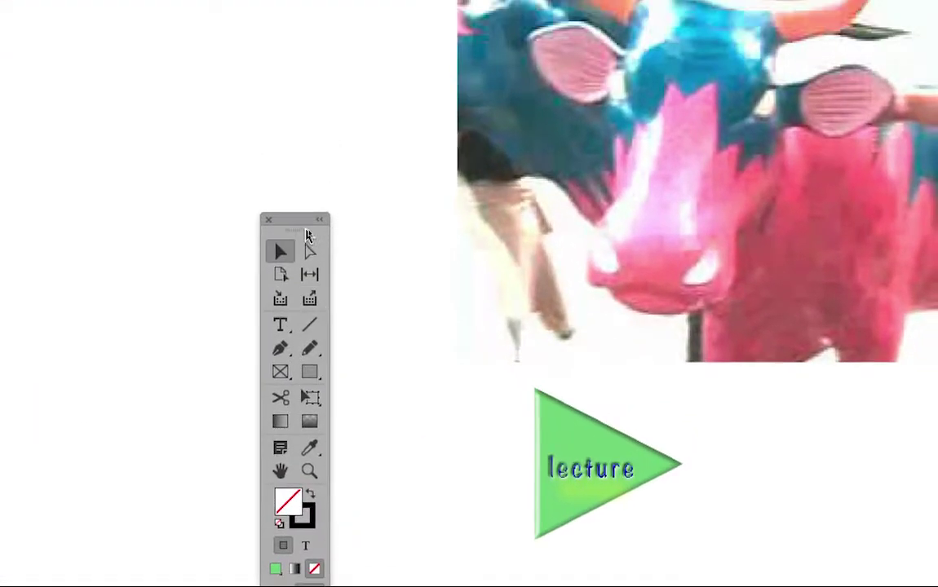
pyautogui.moveTo(299, 233); pyautogui.dragTo(392, 237)
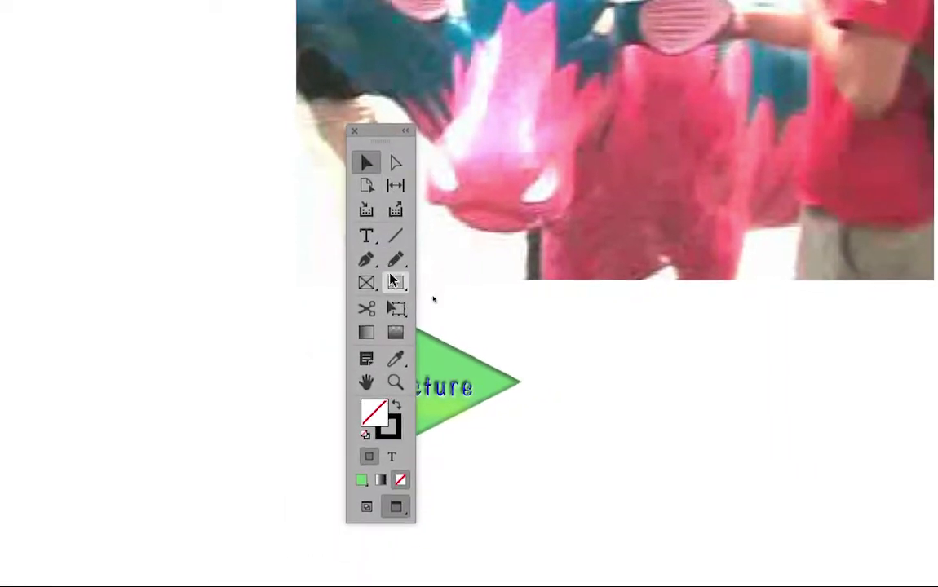
pyautogui.click(393, 281)
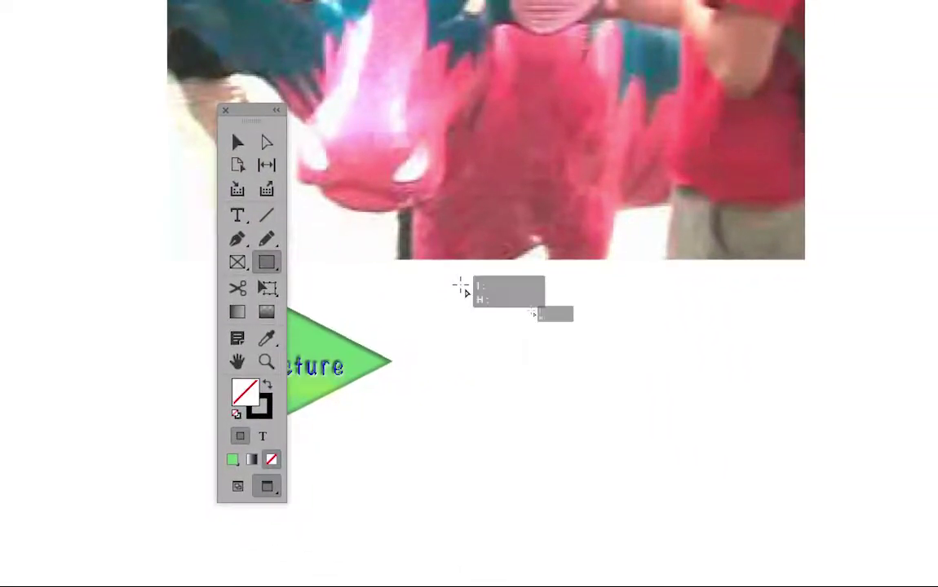
pyautogui.moveTo(461, 287); pyautogui.dragTo(469, 329)
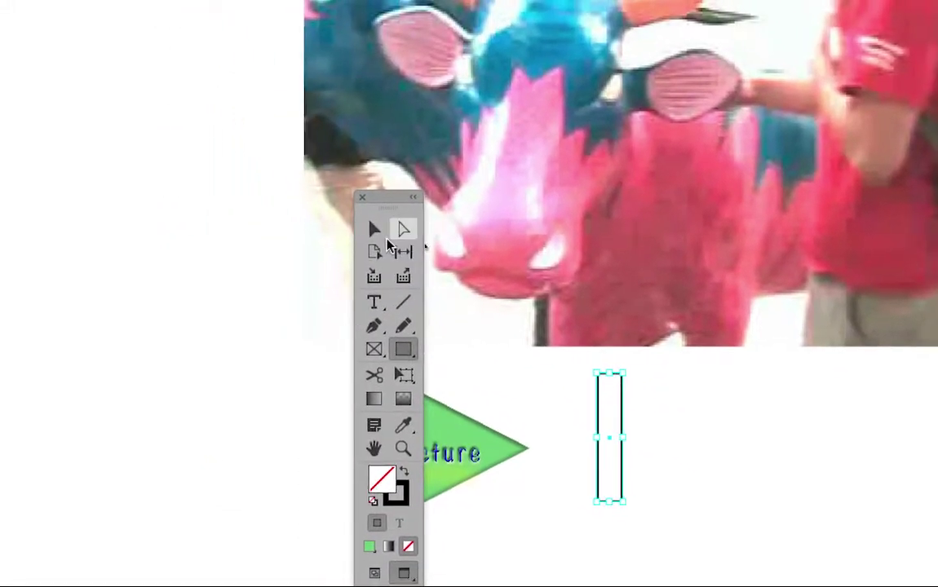
pyautogui.click(219, 58)
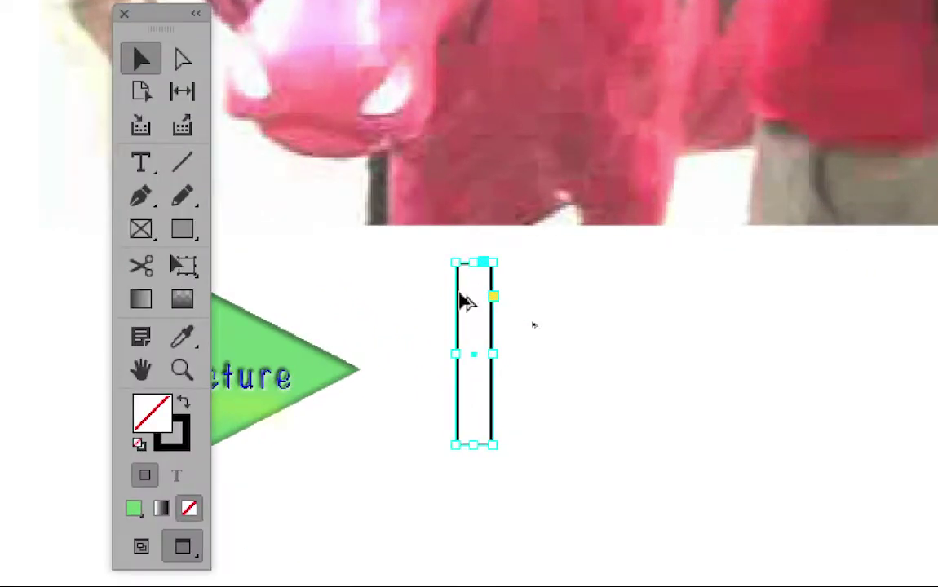
pyautogui.moveTo(465, 302); pyautogui.dragTo(485, 303)
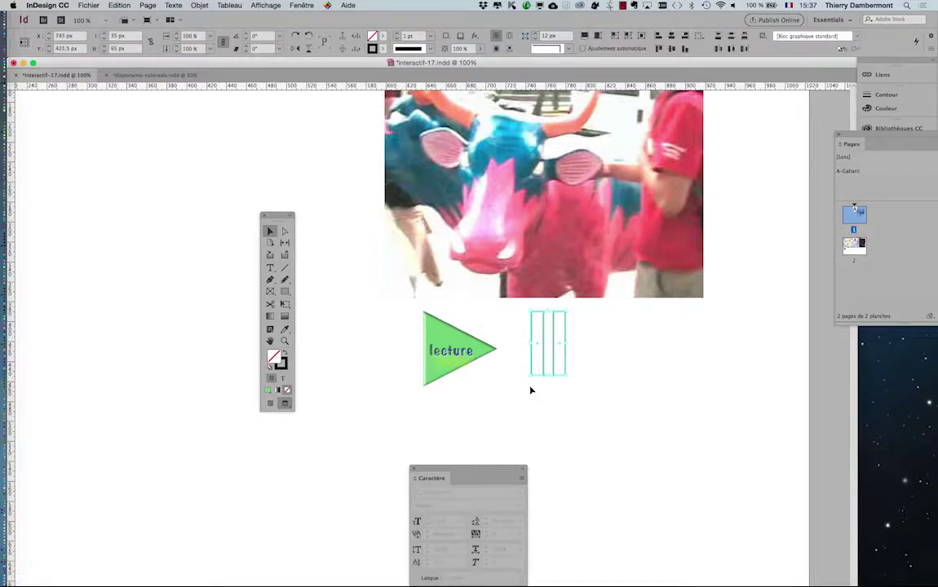
# Move the Caractère panel aside and open the Boutons et formulaires panel clear of the rectangles
pyautogui.moveTo(493, 469); pyautogui.dragTo(139, 294)
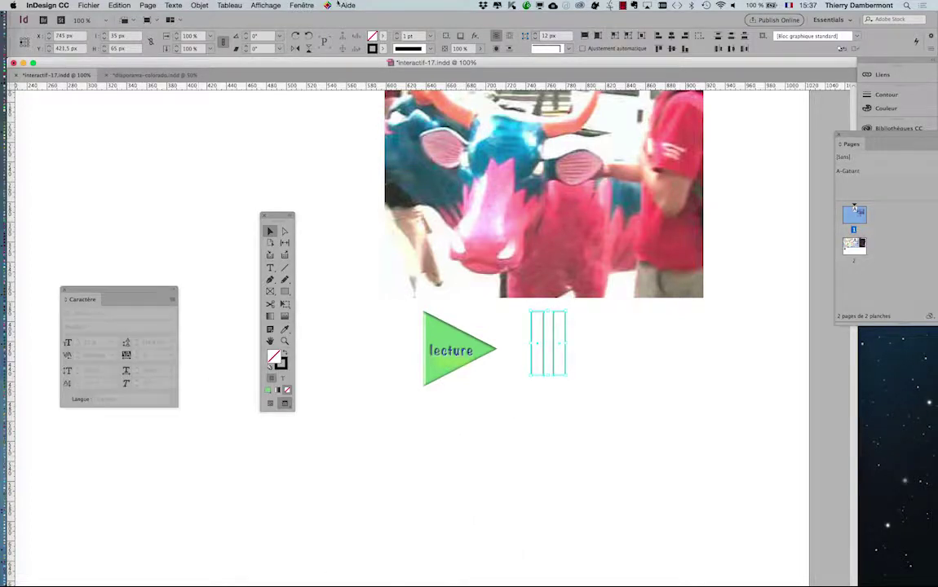
pyautogui.click(302, 5)
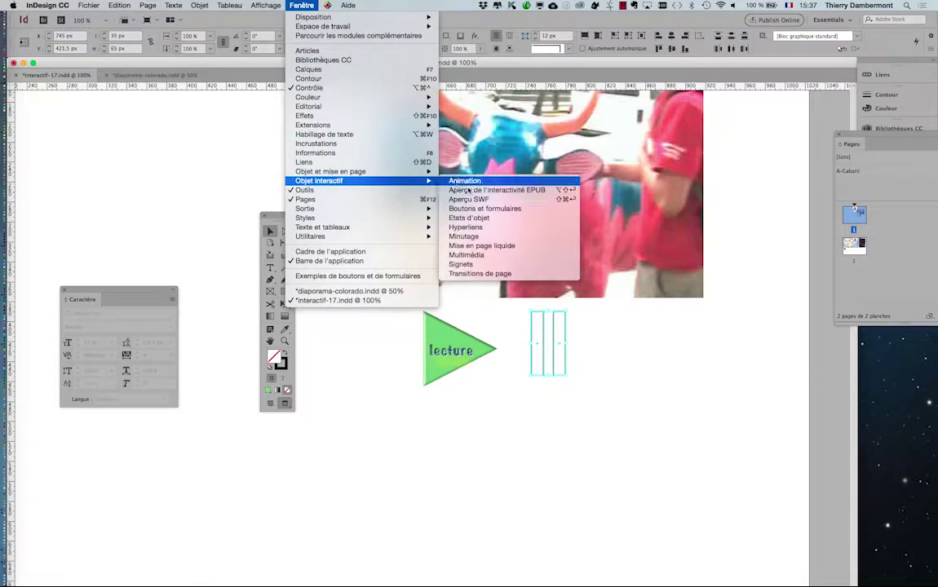
pyautogui.click(486, 211)
pyautogui.moveTo(553, 236); pyautogui.dragTo(659, 302)
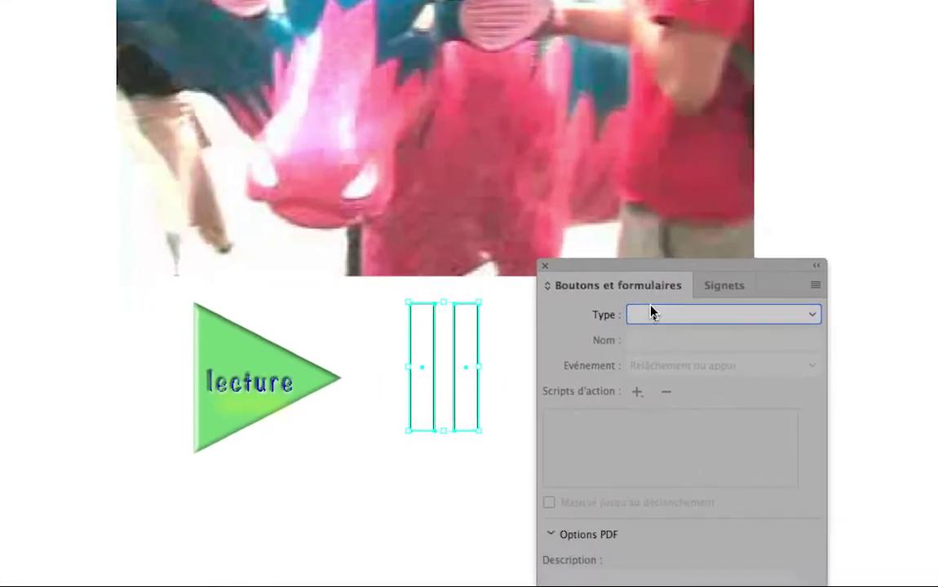
# Turn the left bar into button 'Bouton 8', then marquee-select both rectangles
pyautogui.click(650, 316)
pyautogui.click(653, 327)
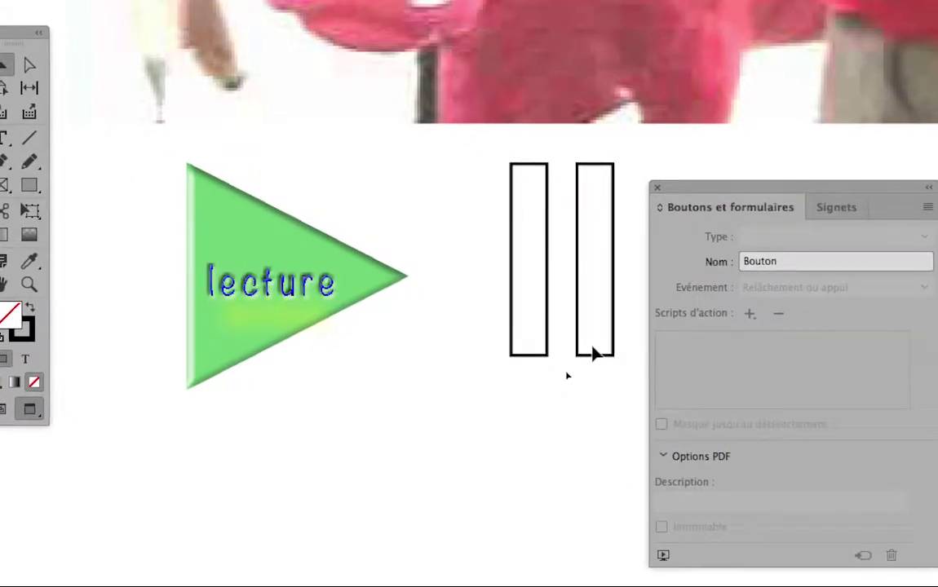
pyautogui.click(576, 352)
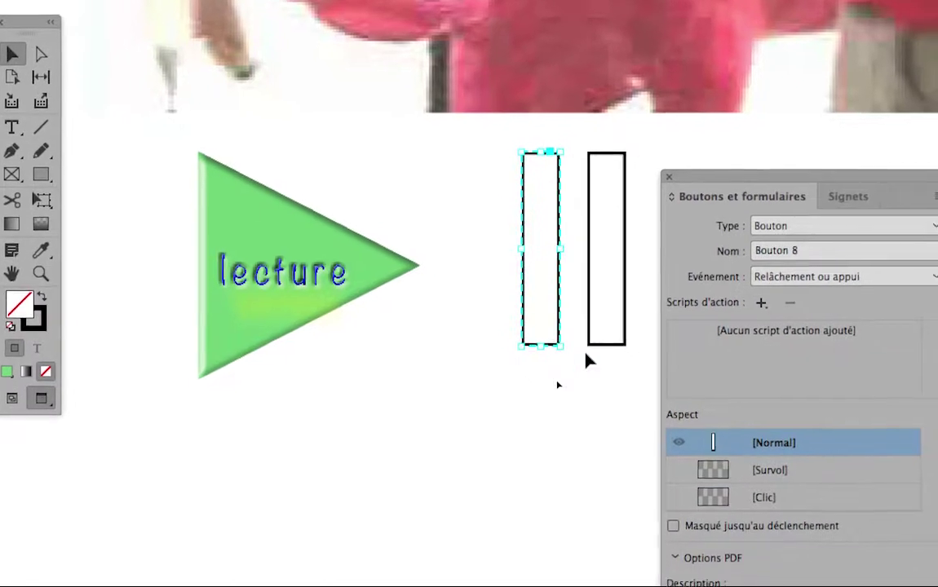
pyautogui.keyDown('shift'); pyautogui.click(587, 355); pyautogui.keyUp('shift')
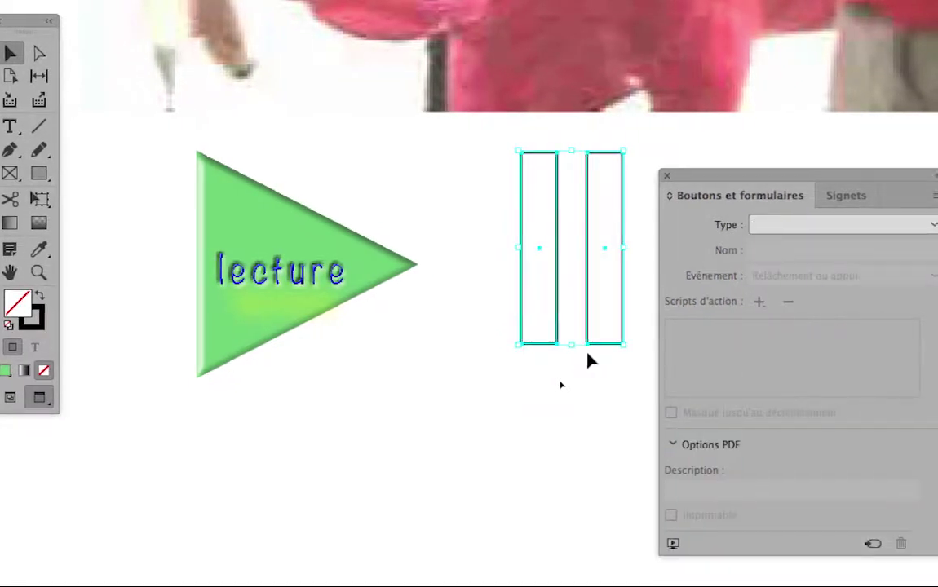
pyautogui.click(586, 357)
pyautogui.moveTo(584, 355); pyautogui.dragTo(557, 345)
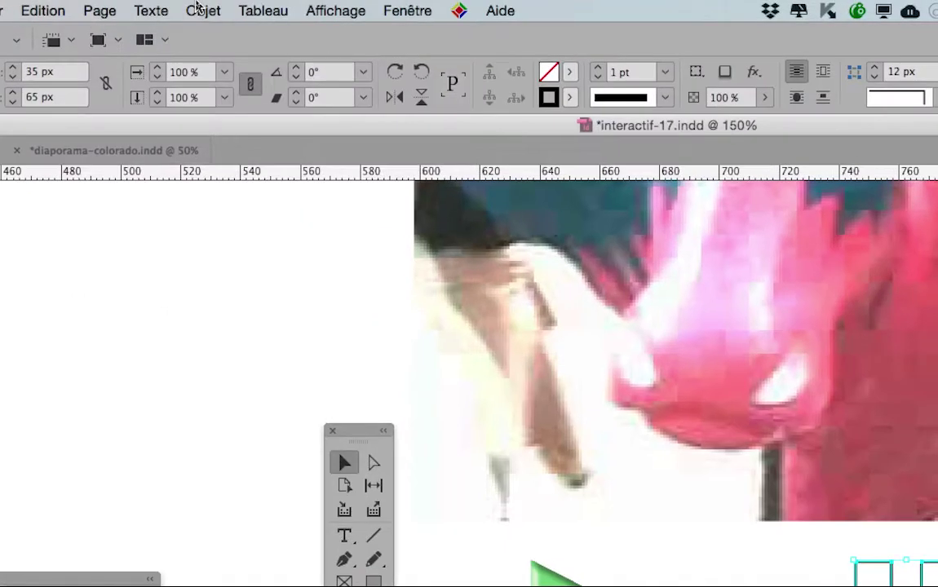
# Group the two pause rectangles with Objet > Associer
pyautogui.click(199, 6)
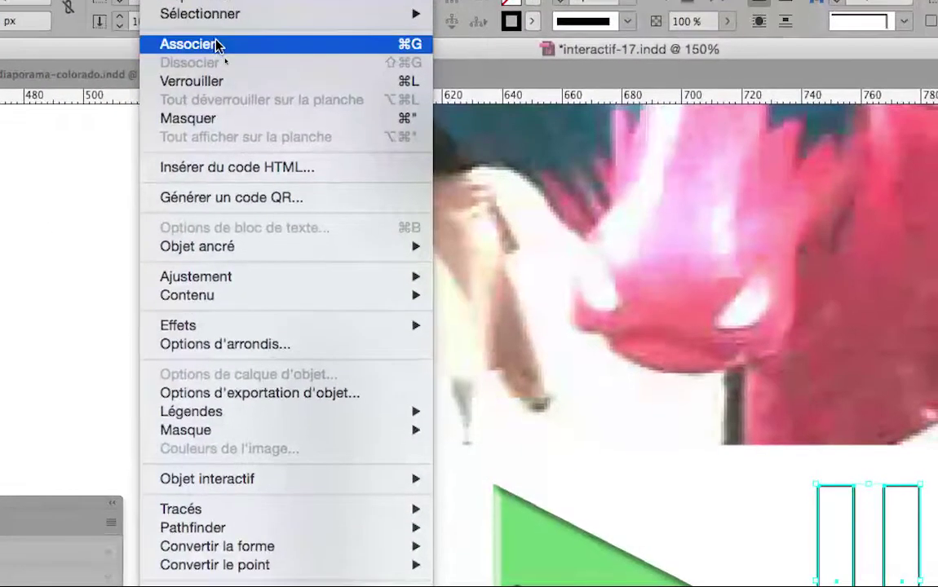
pyautogui.click(216, 45)
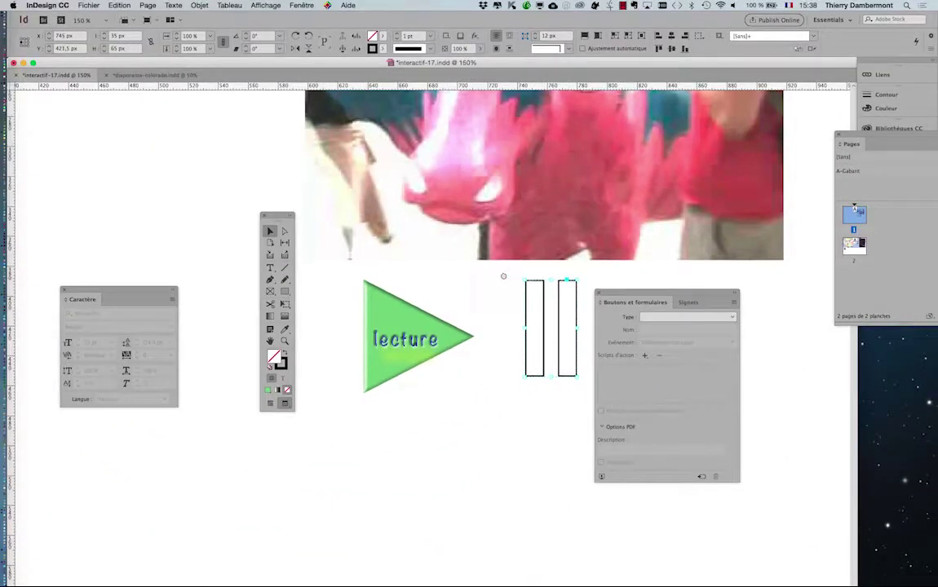
pyautogui.scroll(1, 299, 219)
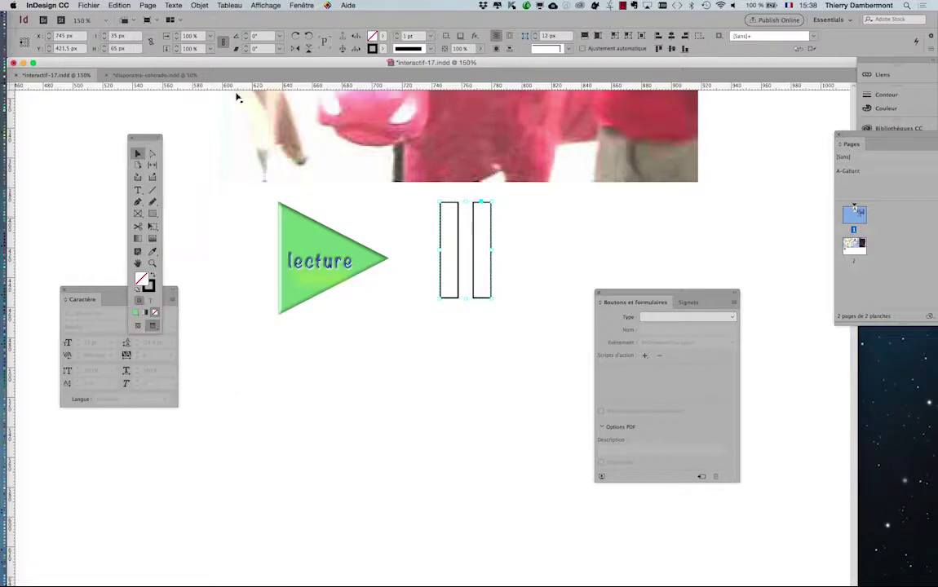
# Set the controles video layer's colour to Marron in the Calques panel
pyautogui.click(301, 5)
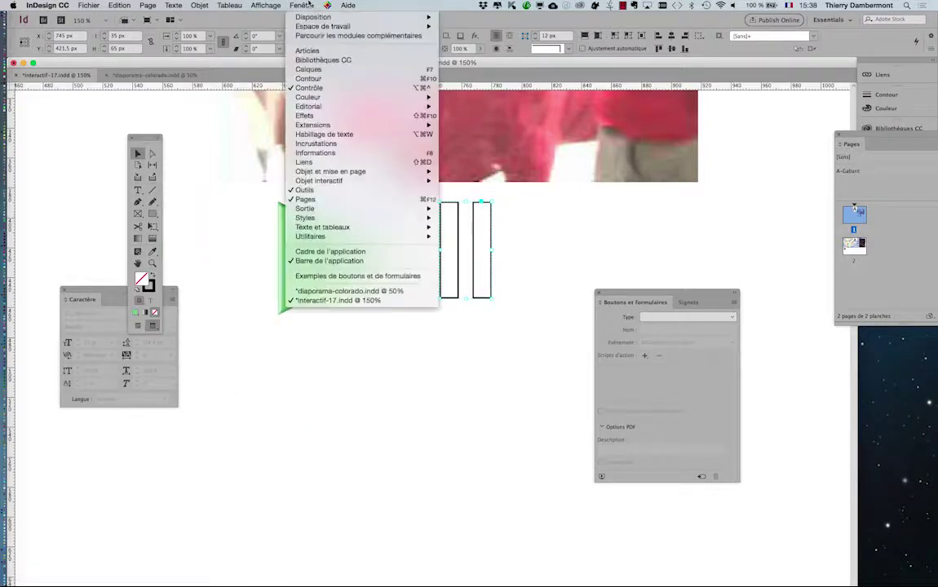
pyautogui.click(339, 71)
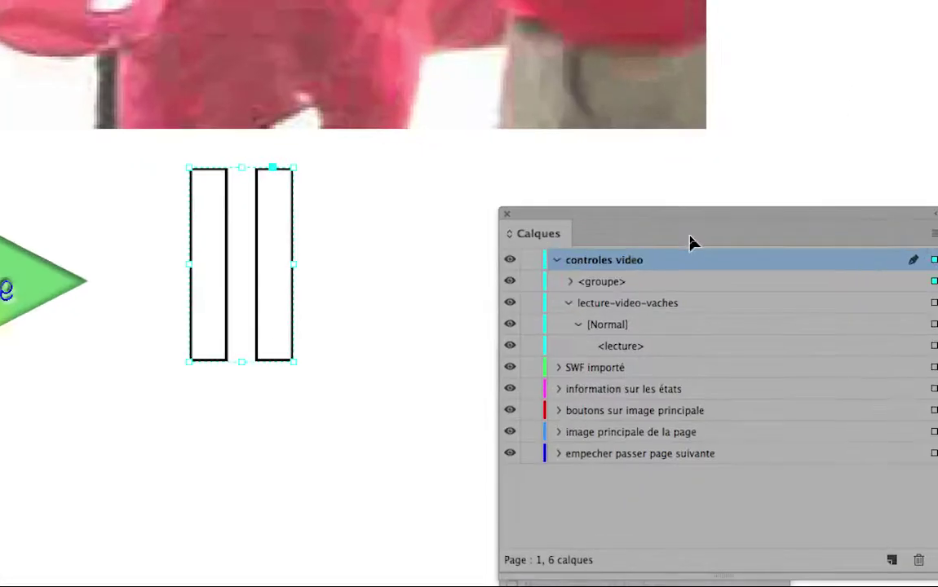
pyautogui.doubleClick(690, 247)
pyautogui.click(549, 262)
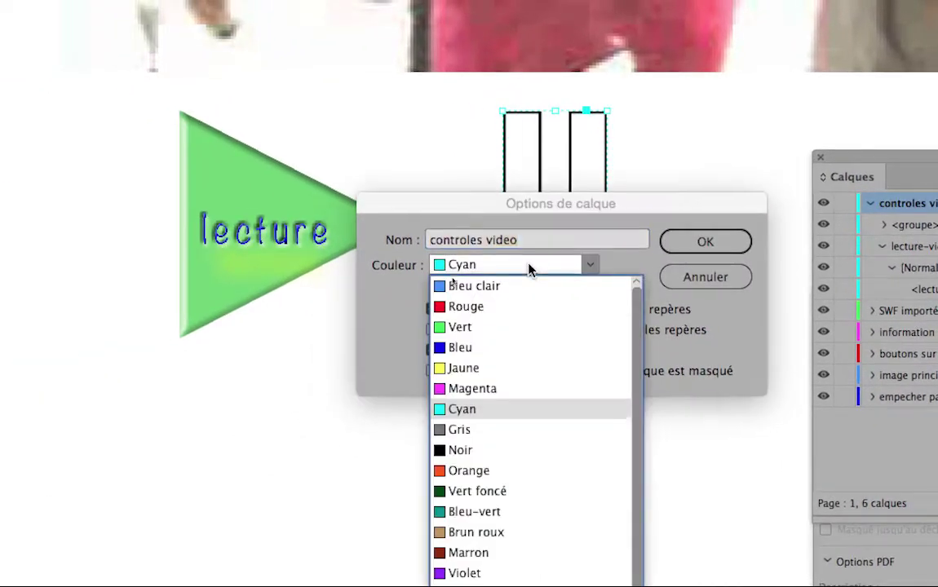
pyautogui.click(521, 370)
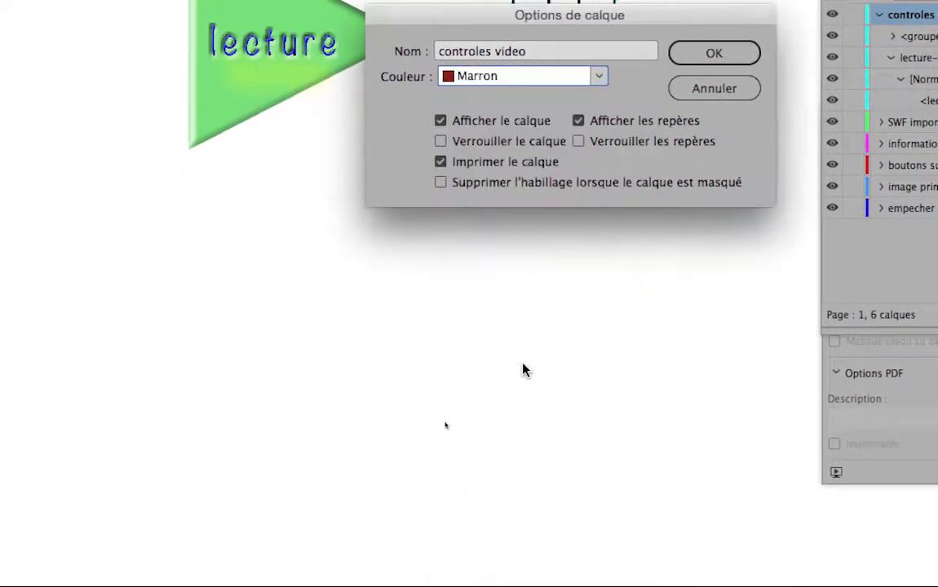
pyautogui.click(580, 260)
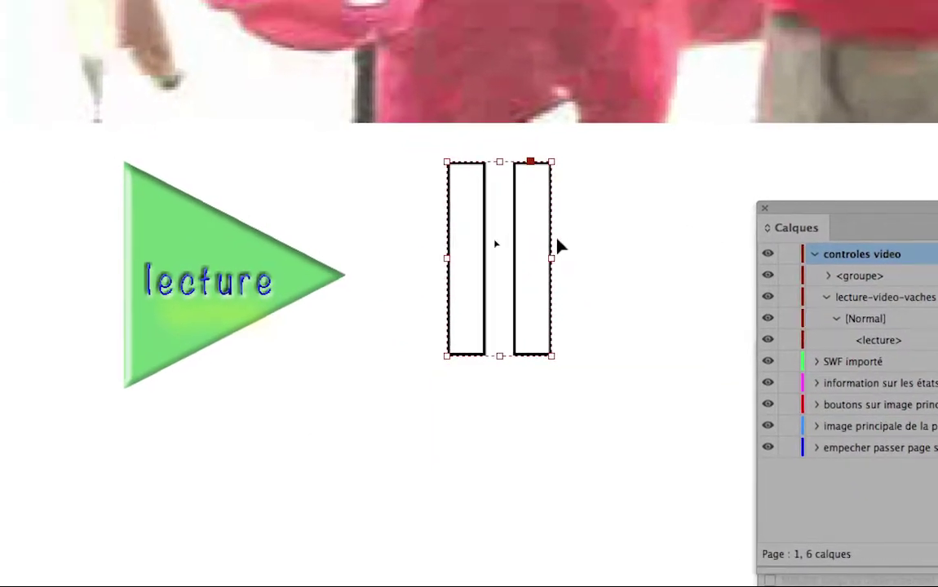
# Reselect the pause group and tidy its entries in the Calques panel
pyautogui.click(548, 245)
pyautogui.click(548, 246)
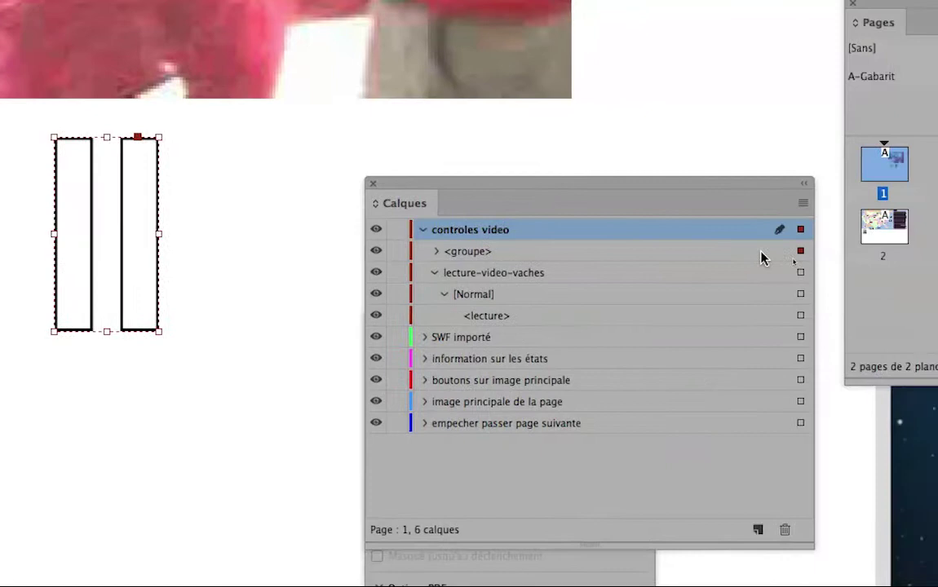
pyautogui.click(760, 255)
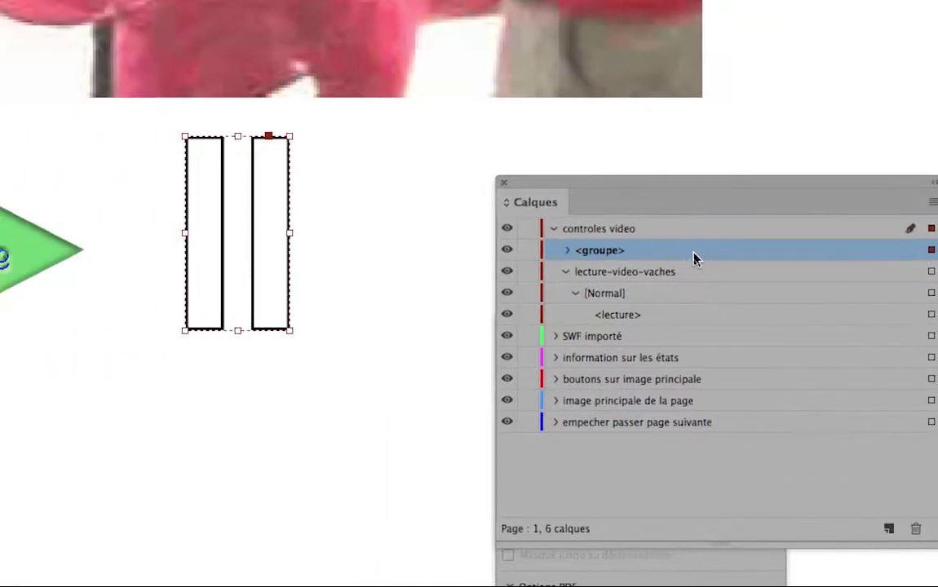
pyautogui.click(650, 251)
pyautogui.click(650, 252)
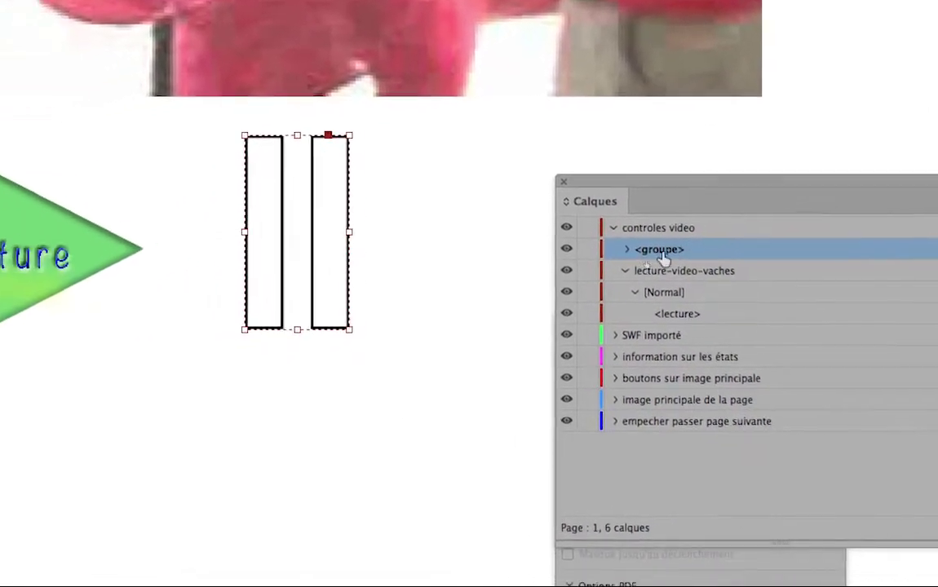
pyautogui.click(495, 312)
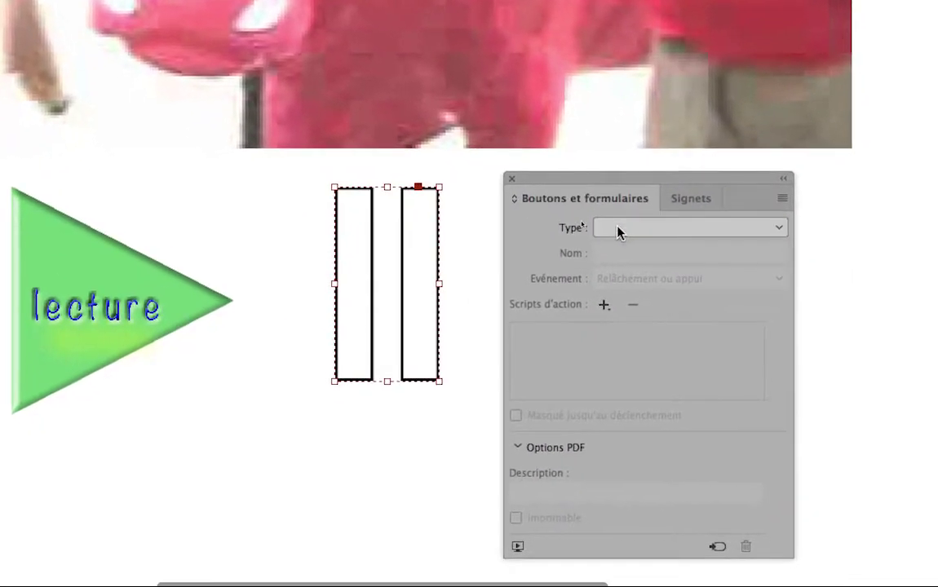
# Make the grouped rectangles a Bouton named 'pause'
pyautogui.click(617, 232)
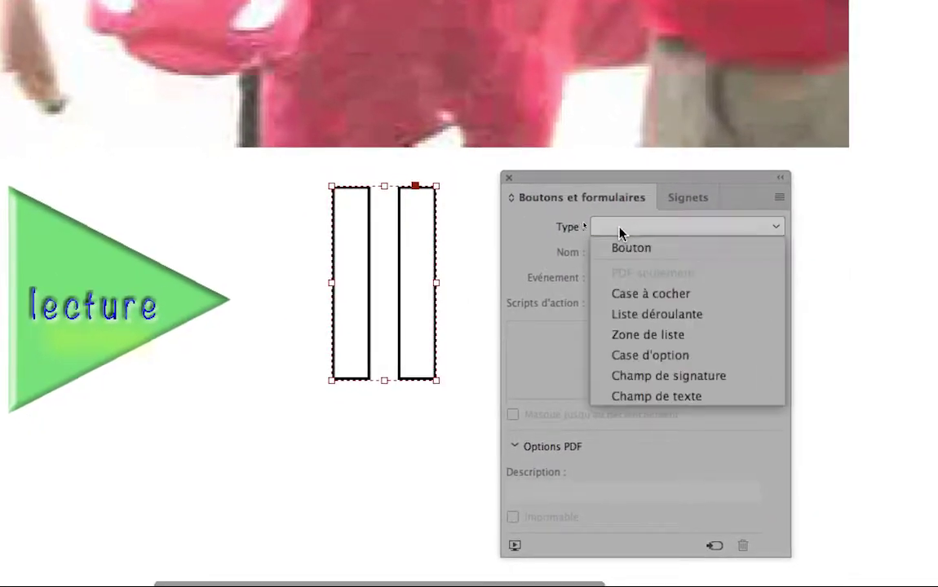
pyautogui.click(620, 241)
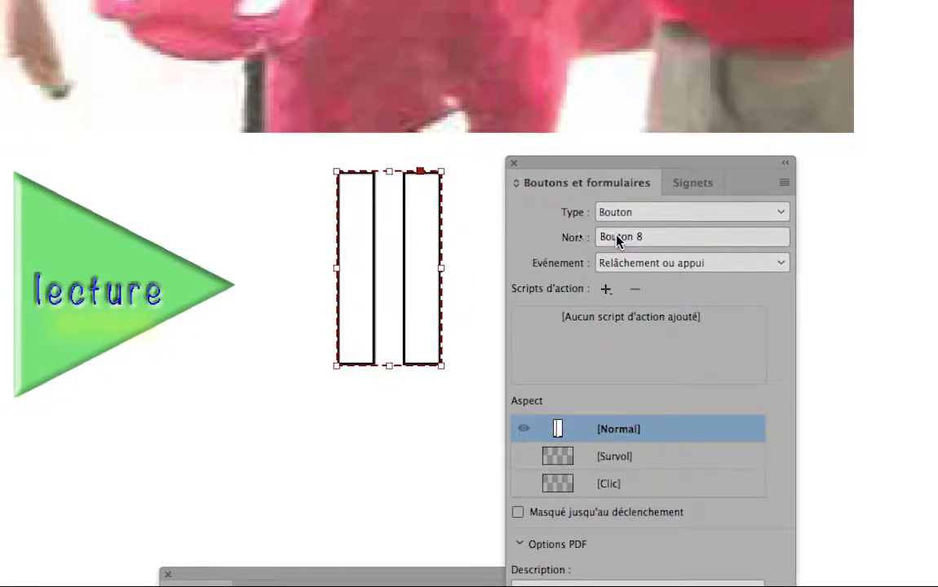
pyautogui.click(603, 237)
pyautogui.write('pause')
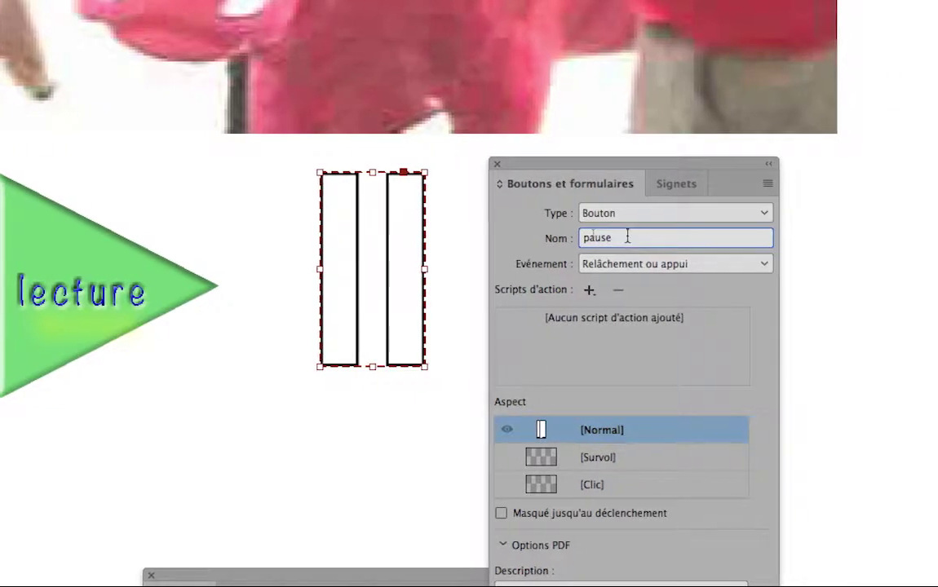
pyautogui.press('Return')
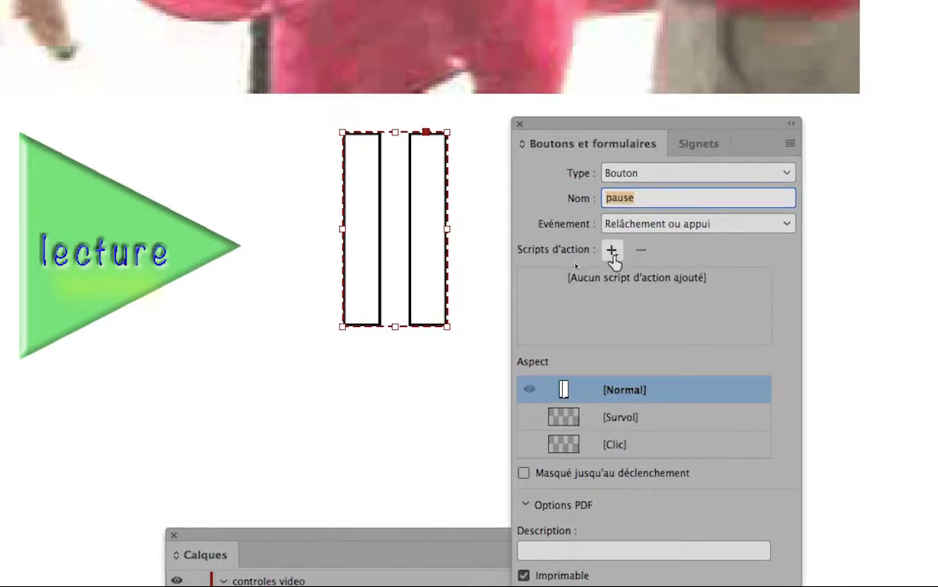
# Add a Vidéo action set to Pause for cowparade2_512kb.mp4
pyautogui.click(623, 290)
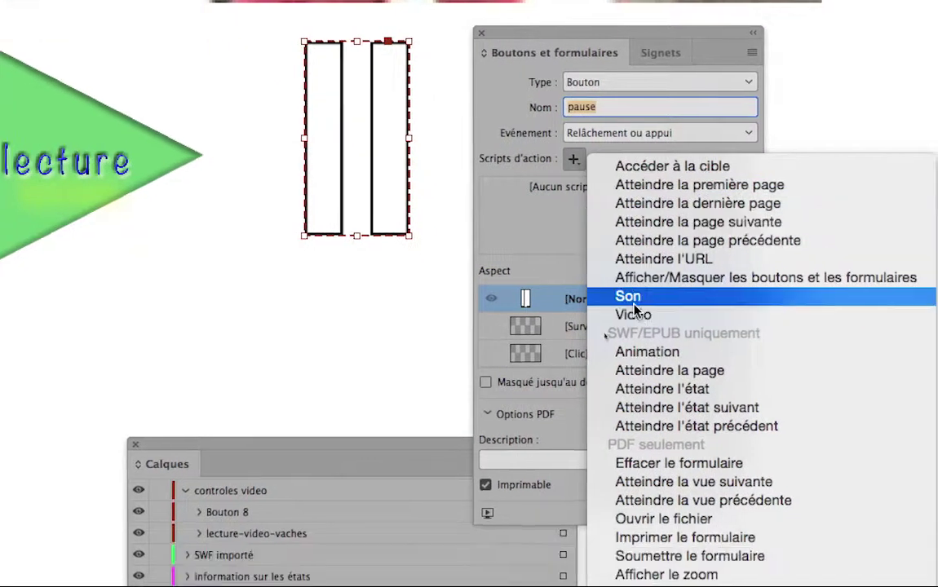
pyautogui.click(635, 315)
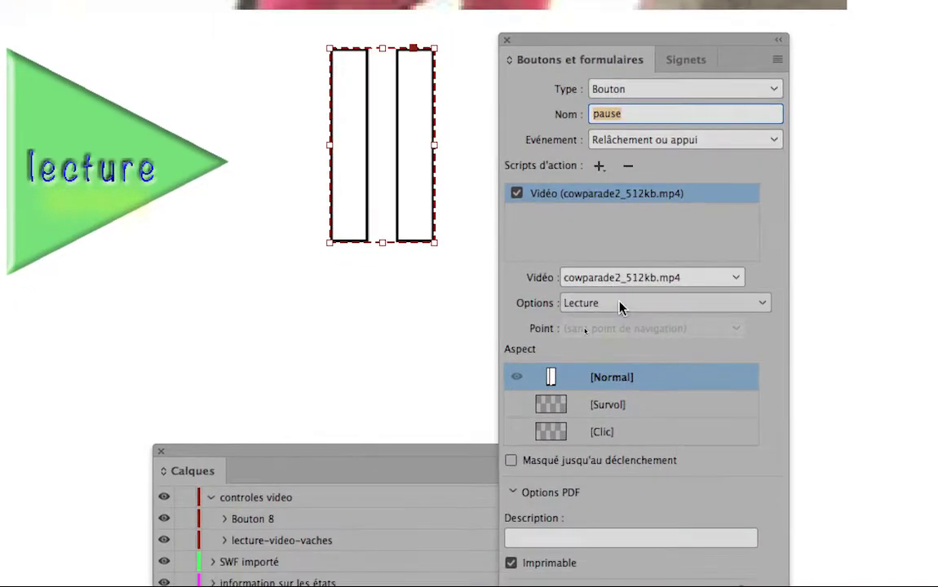
pyautogui.click(620, 307)
pyautogui.click(620, 370)
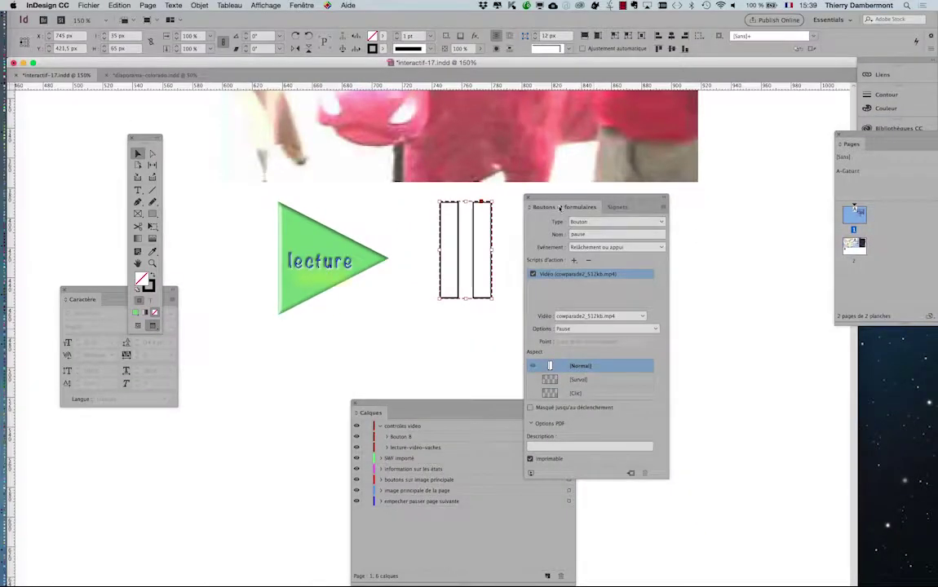
# Close the Boutons et formulaires panel and select the green lecture triangle
pyautogui.click(529, 199)
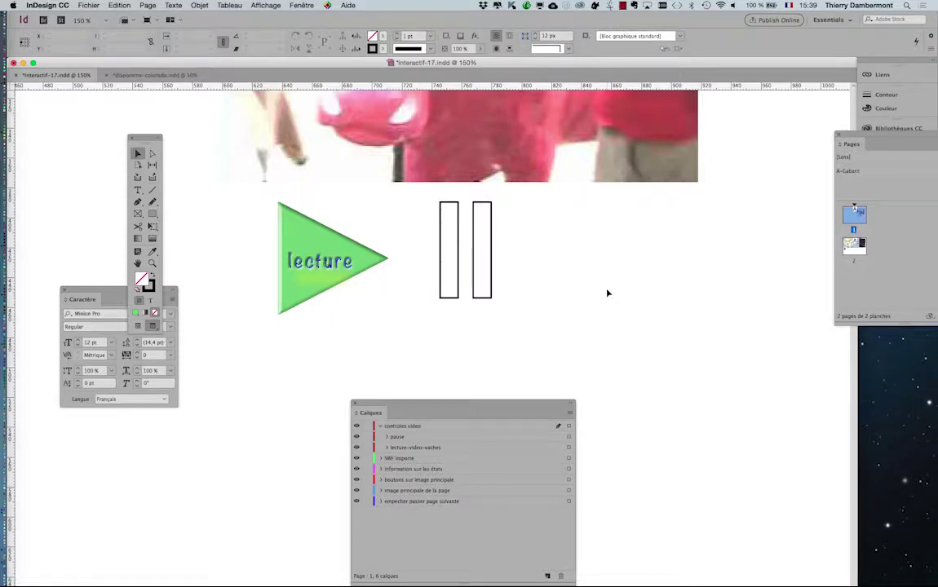
pyautogui.click(450, 283)
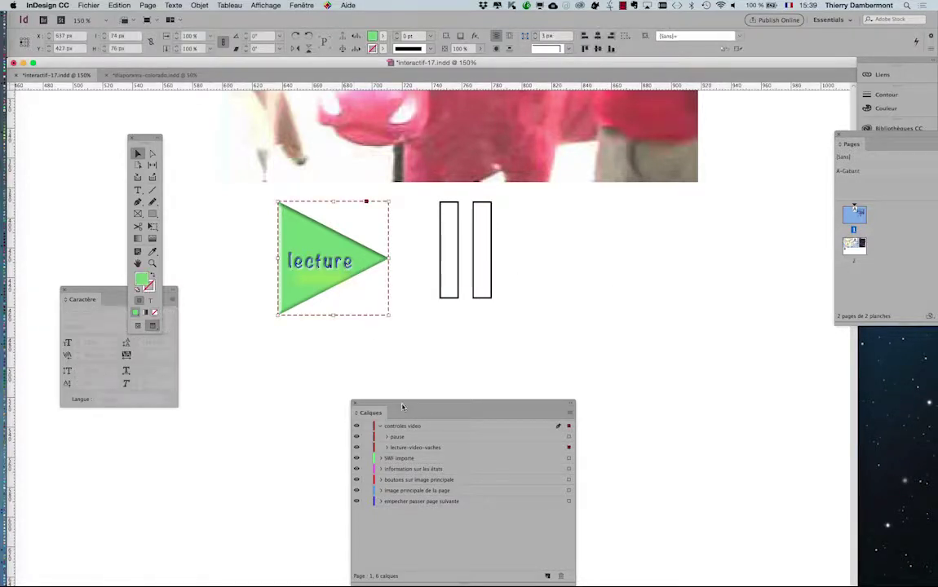
# Reposition the Calques panel to review the lecture-video-vaches layer contents
pyautogui.moveTo(402, 407); pyautogui.dragTo(471, 180)
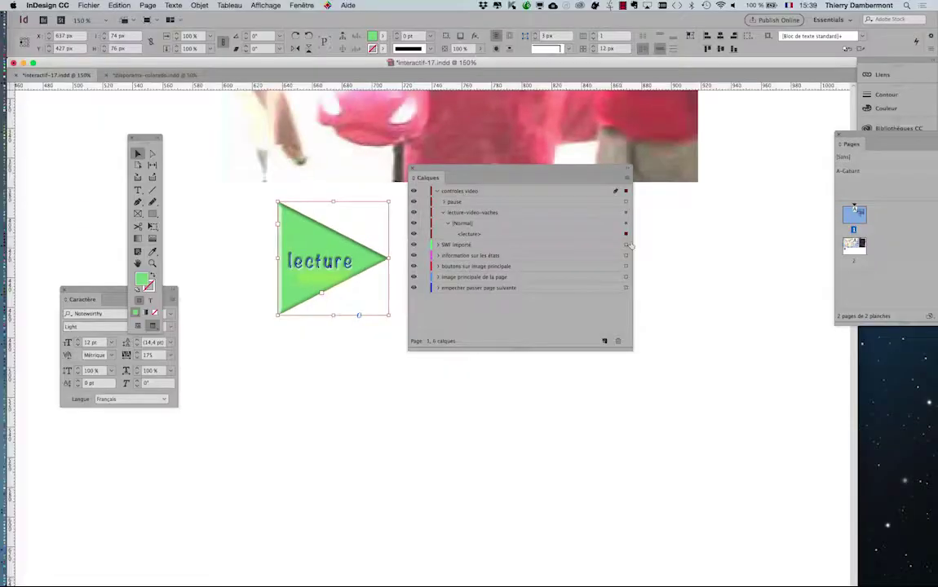
pyautogui.moveTo(491, 171); pyautogui.dragTo(324, 348)
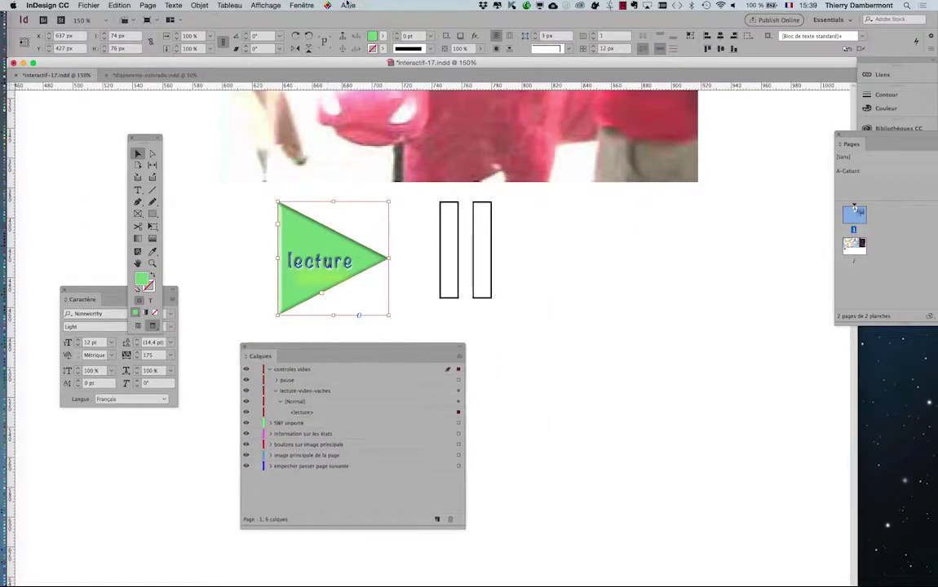
pyautogui.click(301, 5)
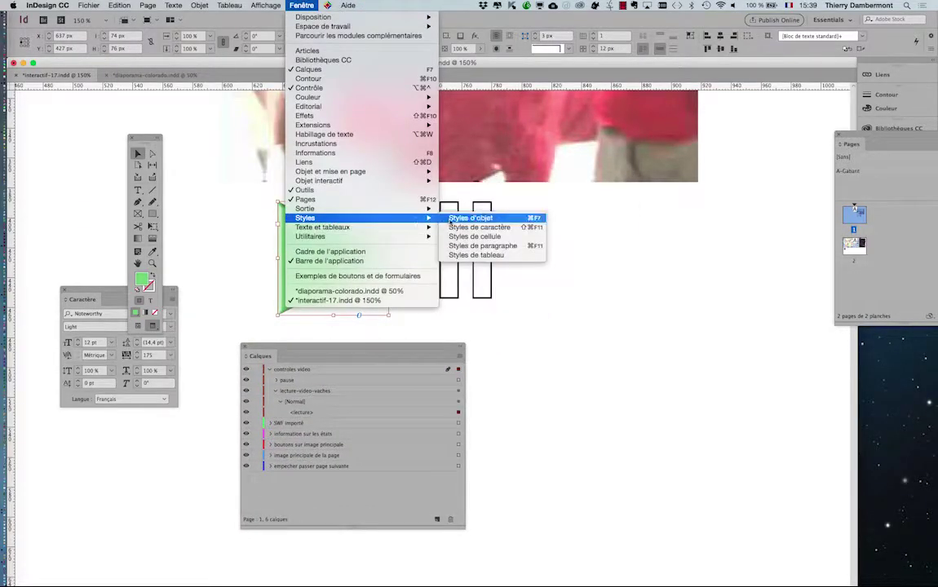
# Create object style 'contrôle video' from the triangle, with Fond included
pyautogui.click(452, 219)
pyautogui.moveTo(688, 361); pyautogui.dragTo(572, 177)
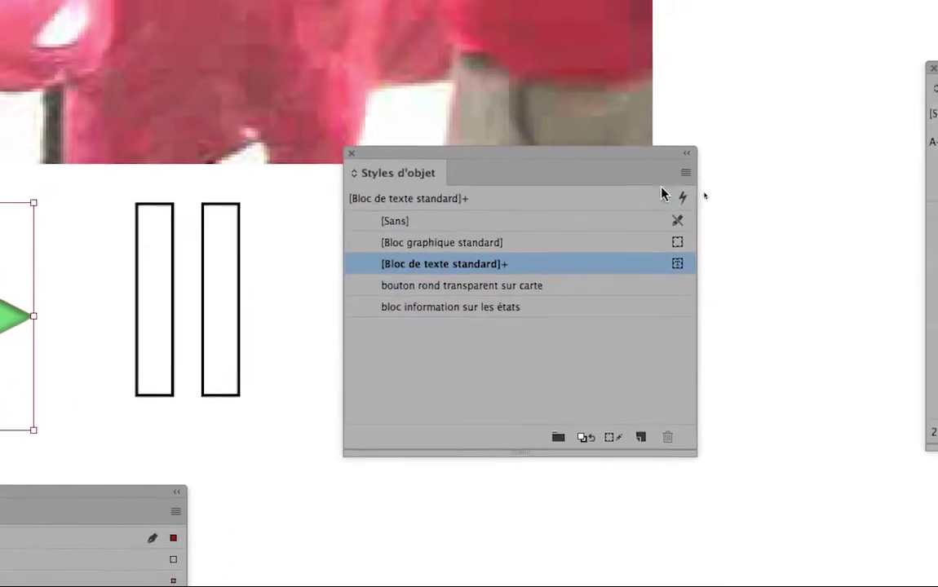
pyautogui.click(668, 185)
pyautogui.click(683, 187)
pyautogui.write('contrôle video')
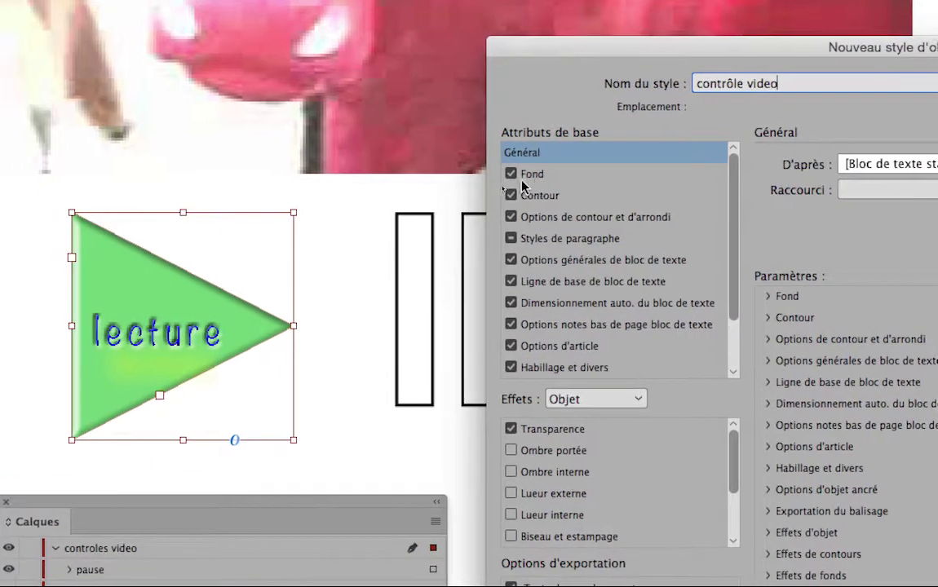
pyautogui.click(519, 177)
pyautogui.click(513, 175)
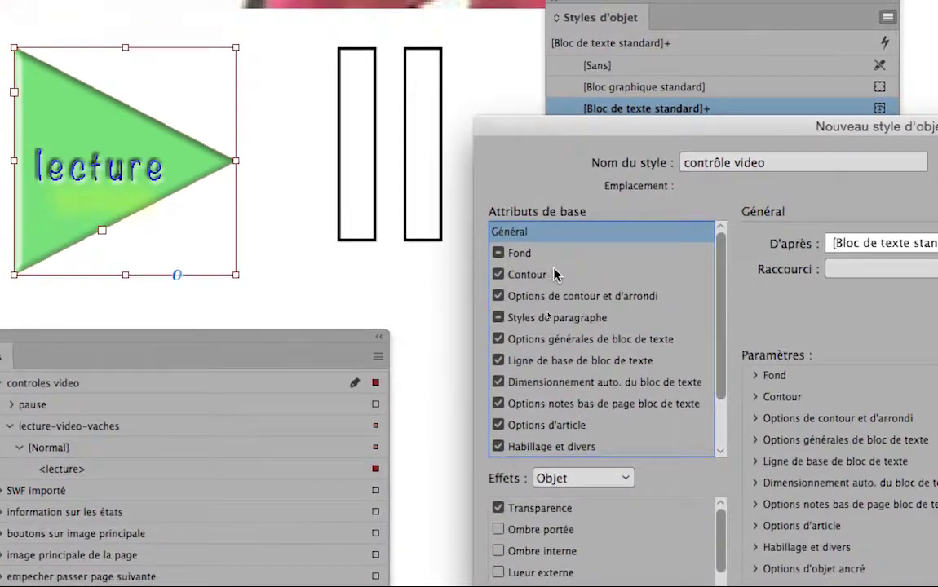
pyautogui.click(526, 334)
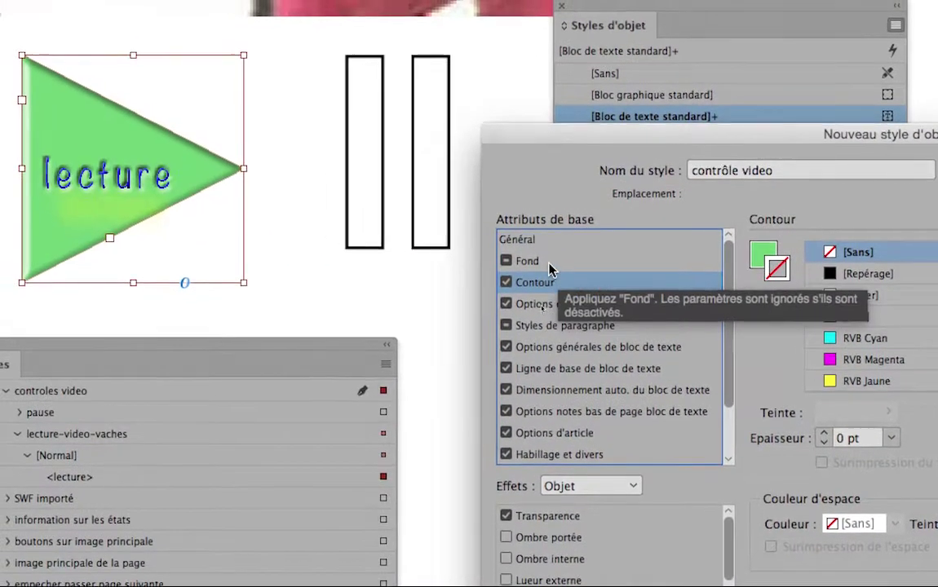
pyautogui.click(548, 264)
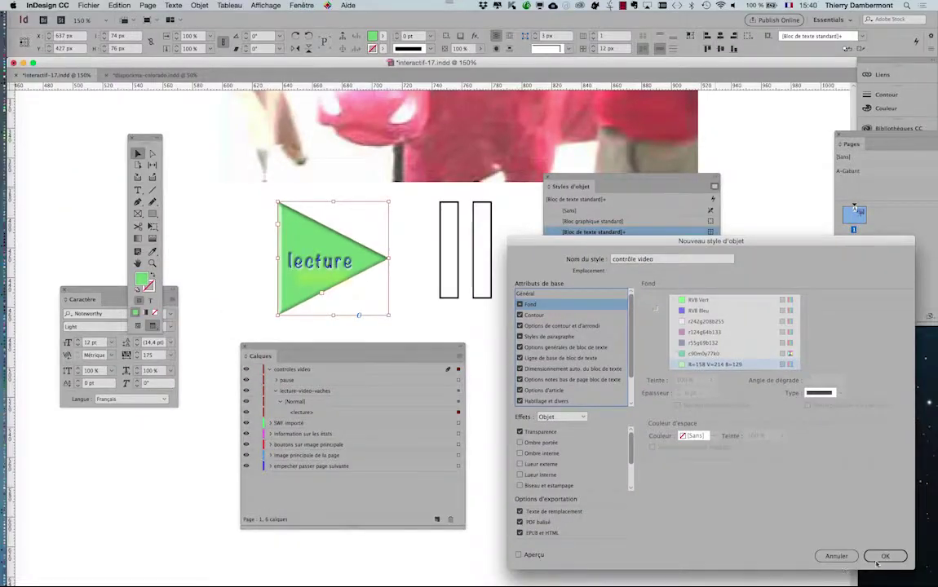
pyautogui.click(885, 557)
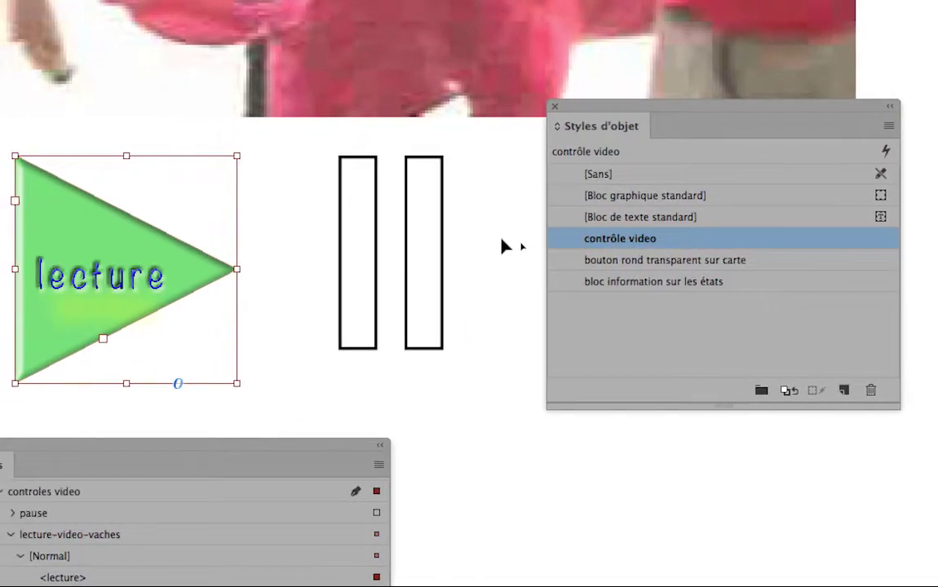
# Expand pause > [Normal] in Calques and select its two rectangles
pyautogui.click(444, 244)
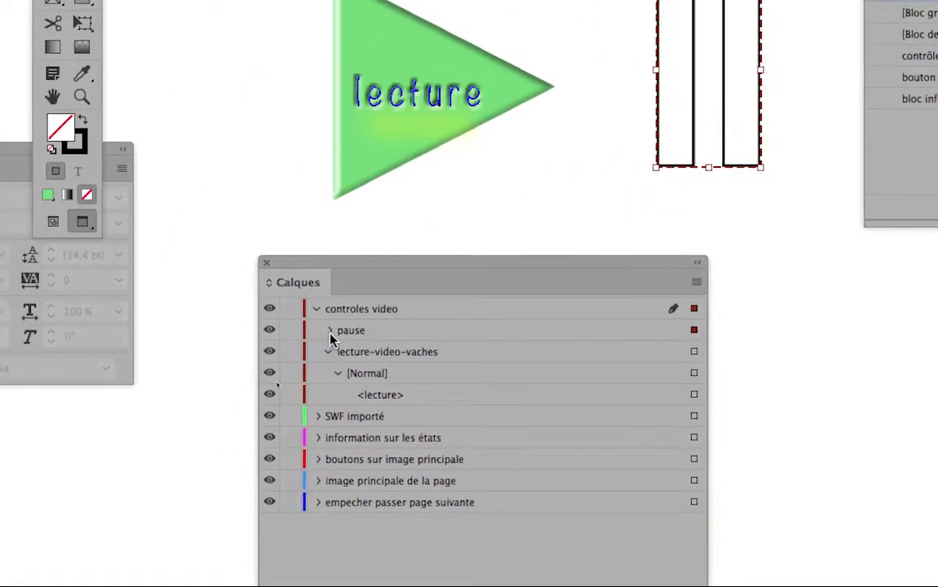
pyautogui.click(321, 317)
pyautogui.click(331, 338)
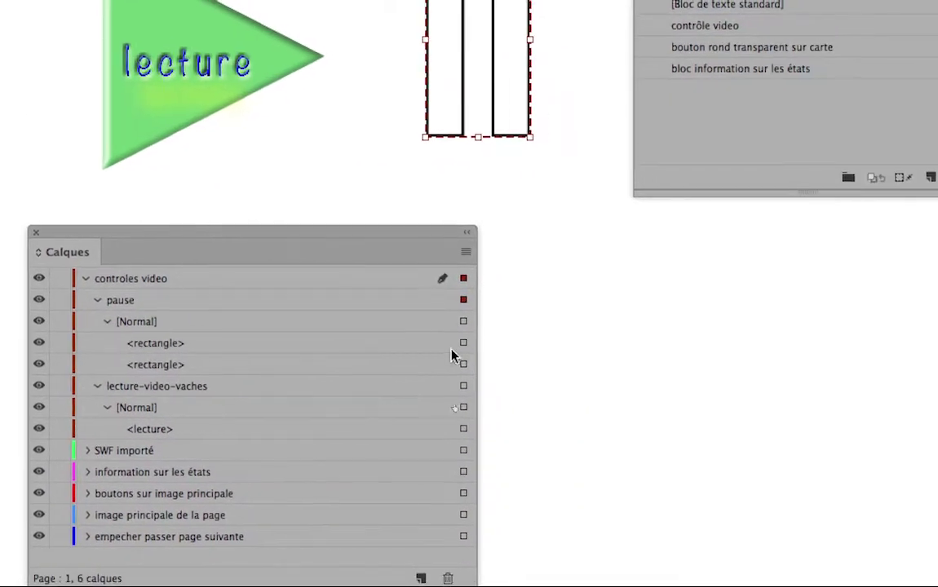
pyautogui.click(456, 347)
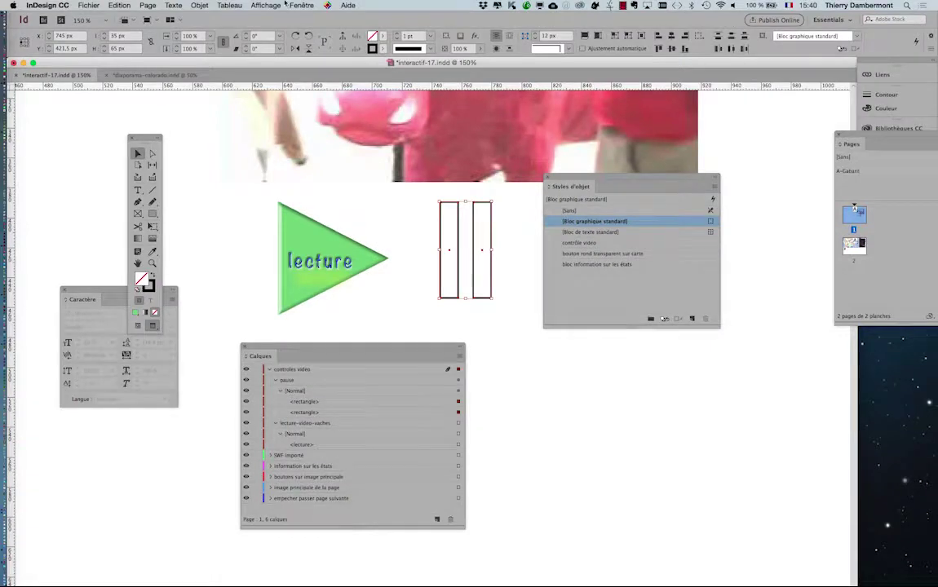
pyautogui.click(300, 5)
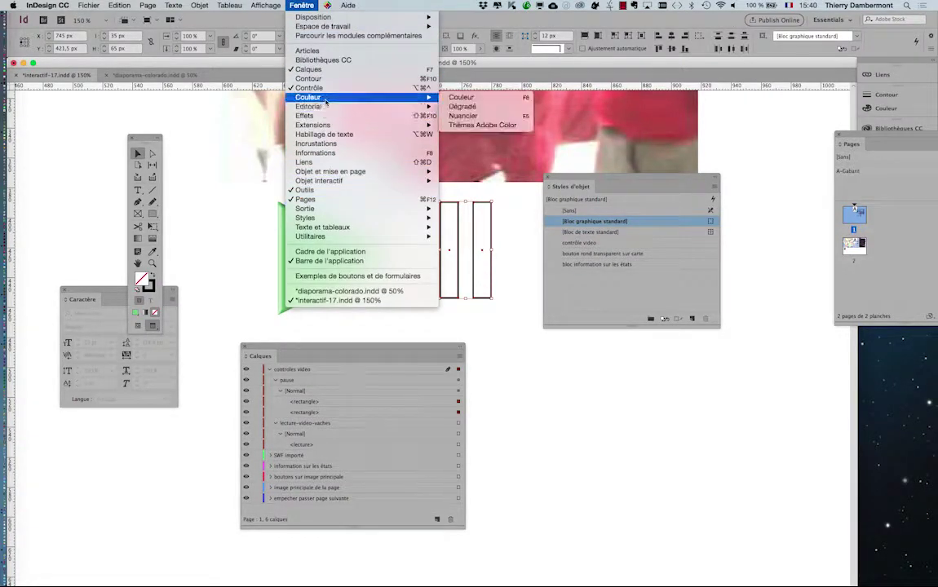
# Create an RGB swatch R=225 V=188 B=56 in Nuancier and fill the pause bars with it
pyautogui.click(461, 118)
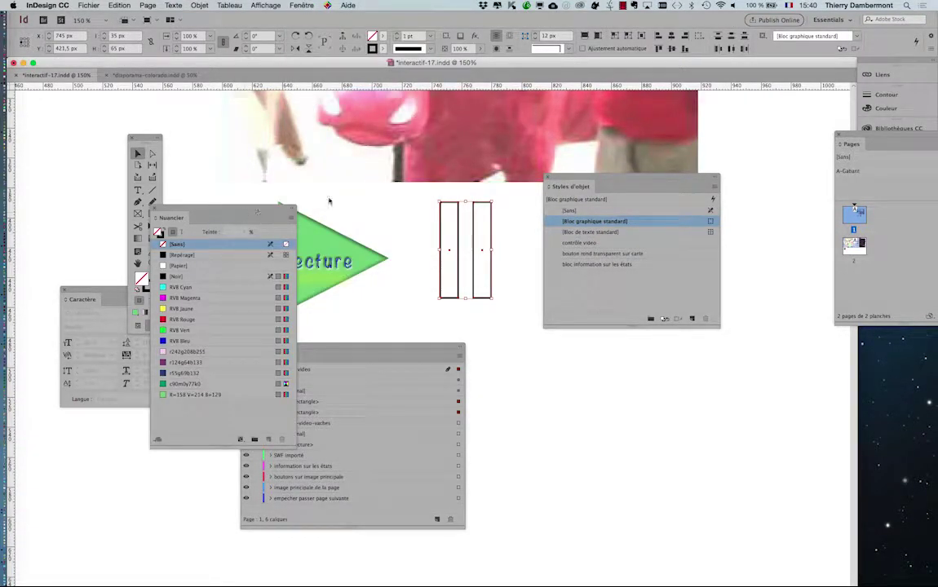
pyautogui.moveTo(214, 206)
pyautogui.mouseDown()
pyautogui.moveTo(567, 154)
pyautogui.moveTo(602, 114)
pyautogui.mouseUp()
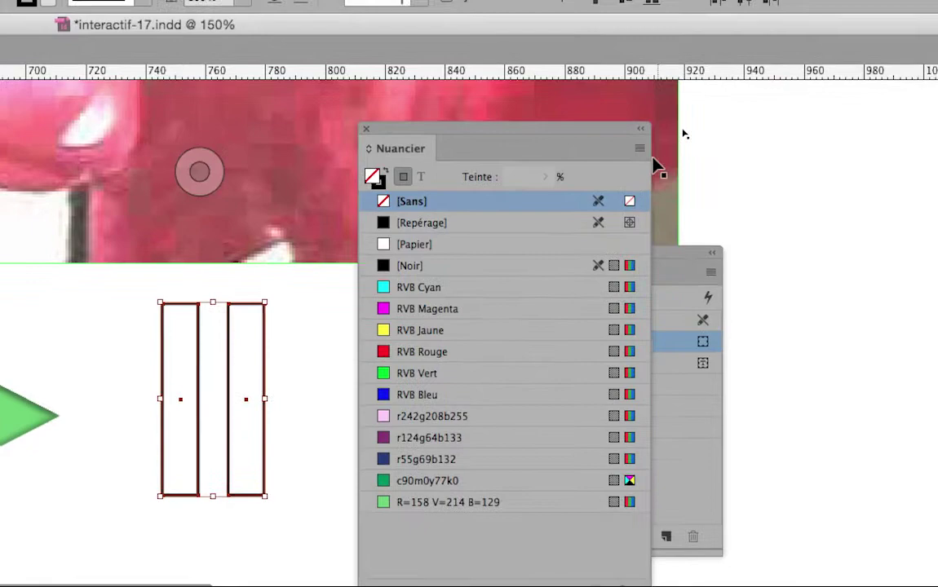
pyautogui.click(635, 146)
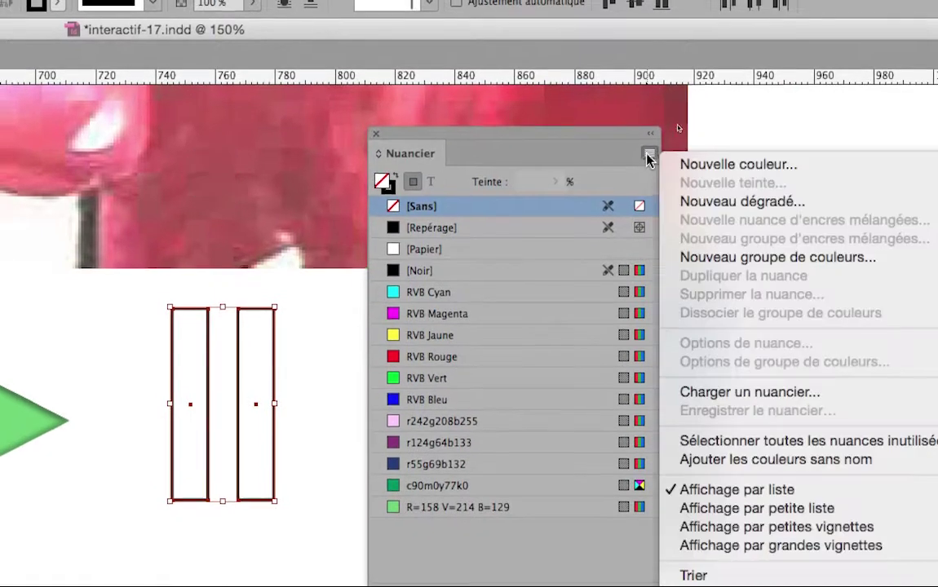
pyautogui.click(658, 160)
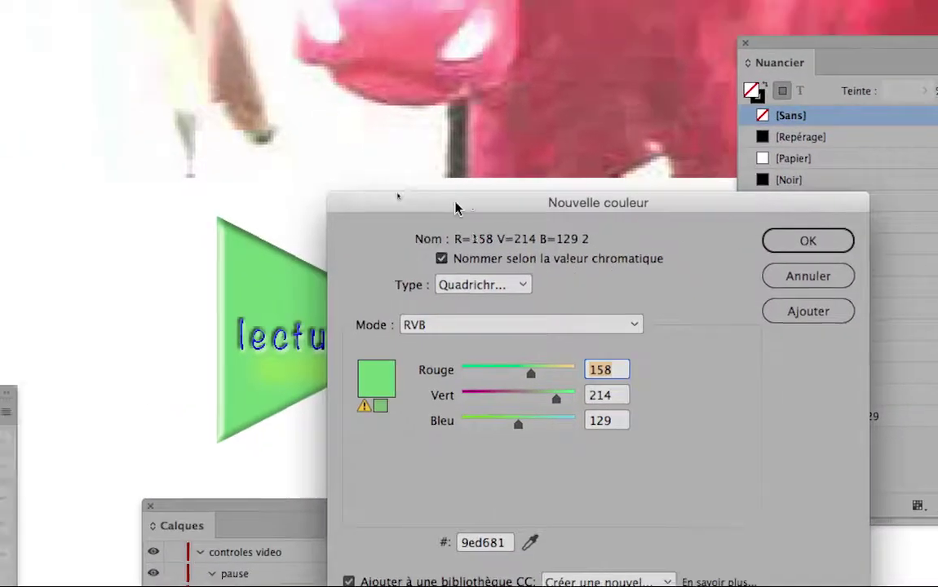
pyautogui.write('198')
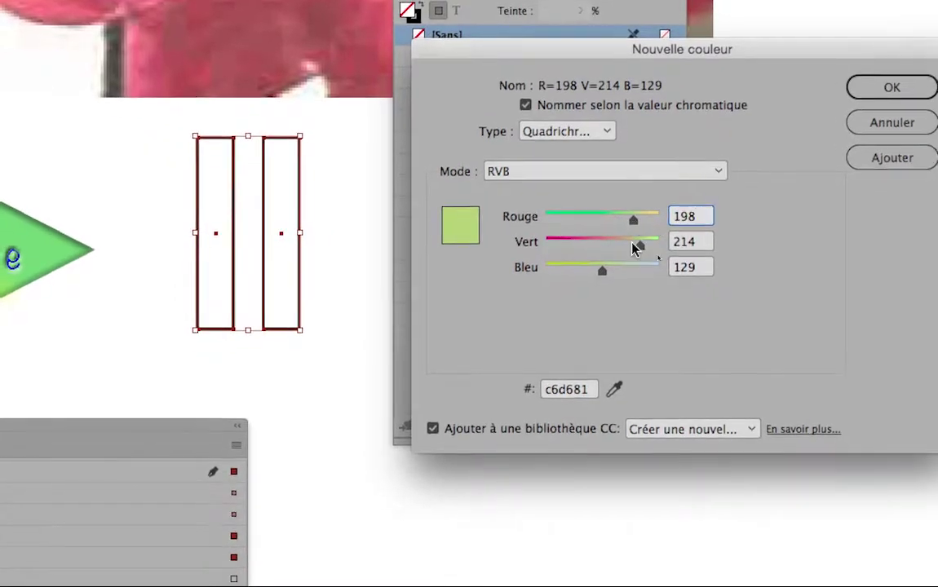
pyautogui.moveTo(619, 259); pyautogui.dragTo(593, 256)
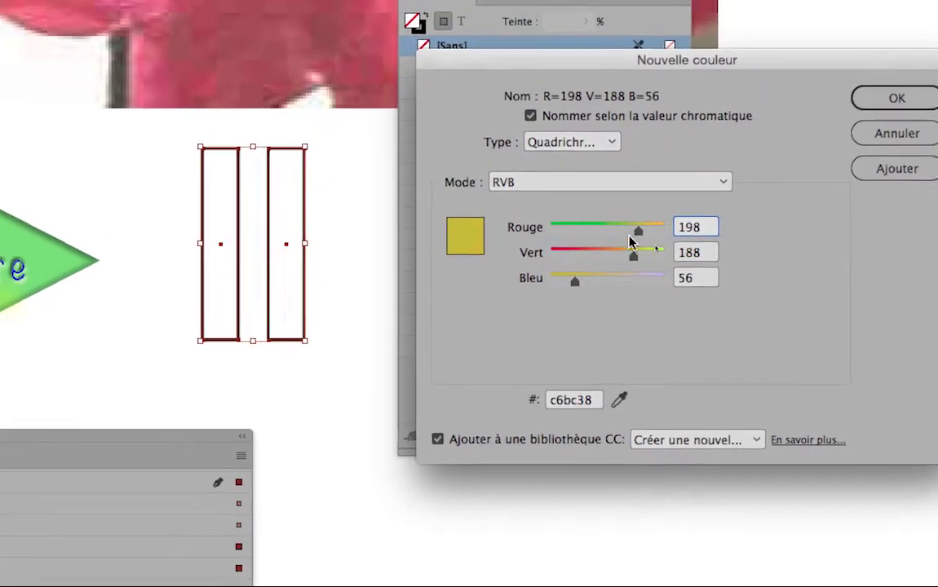
pyautogui.moveTo(657, 207); pyautogui.dragTo(670, 207)
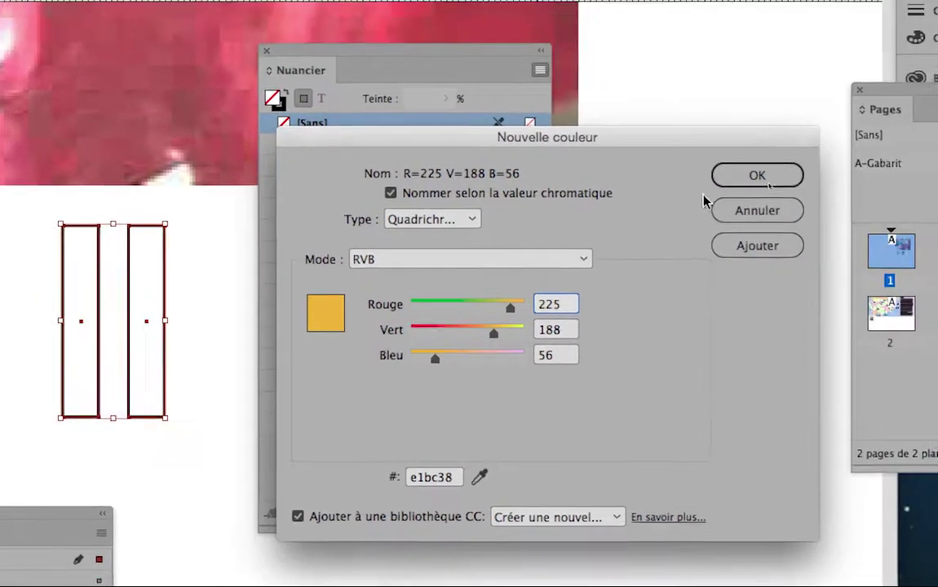
pyautogui.click(883, 104)
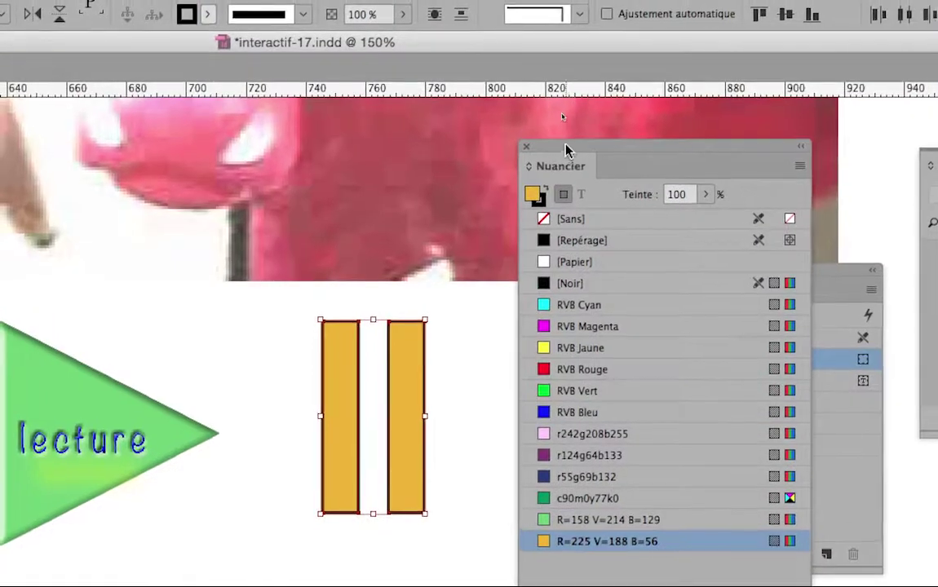
pyautogui.moveTo(378, 47); pyautogui.dragTo(375, 354)
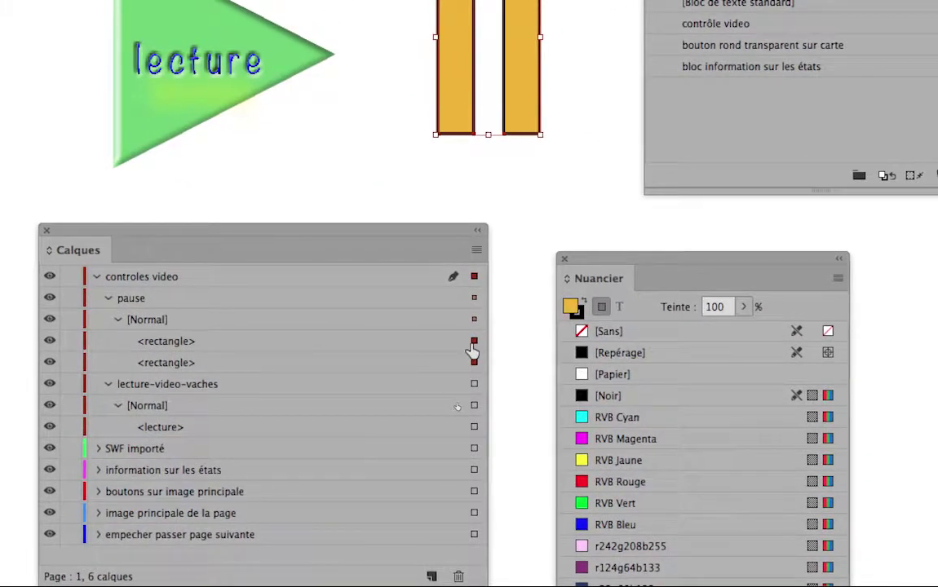
# Select both pause rectangles and apply the 'contrôle video' object style to them
pyautogui.keyDown('shift'); pyautogui.click(490, 364); pyautogui.keyUp('shift')
pyautogui.keyDown('shift'); pyautogui.click(472, 351); pyautogui.keyUp('shift')
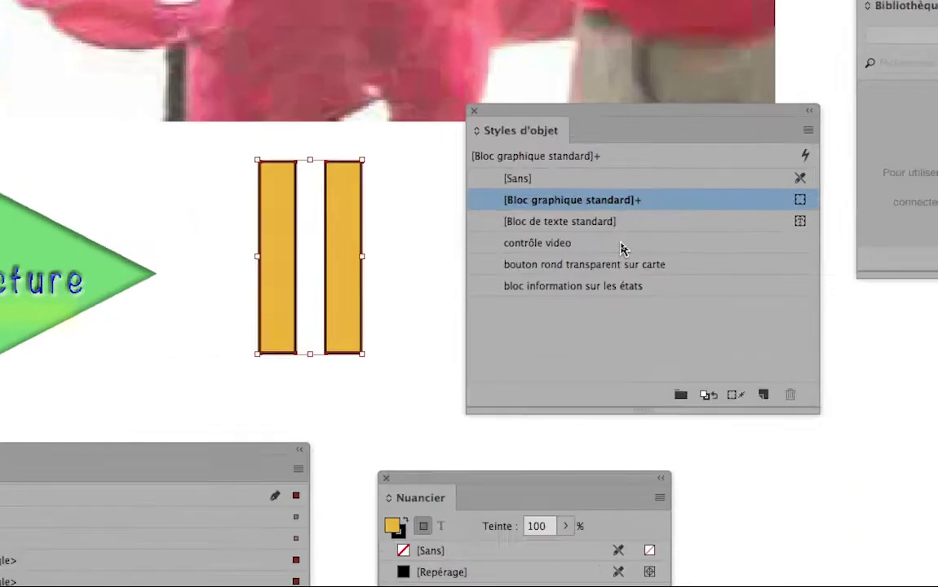
pyautogui.click(622, 244)
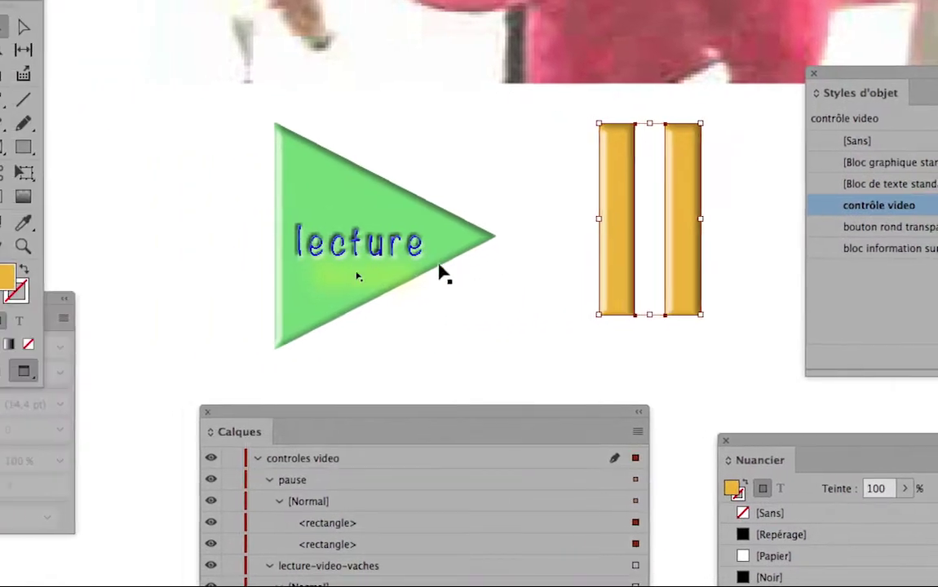
pyautogui.click(428, 269)
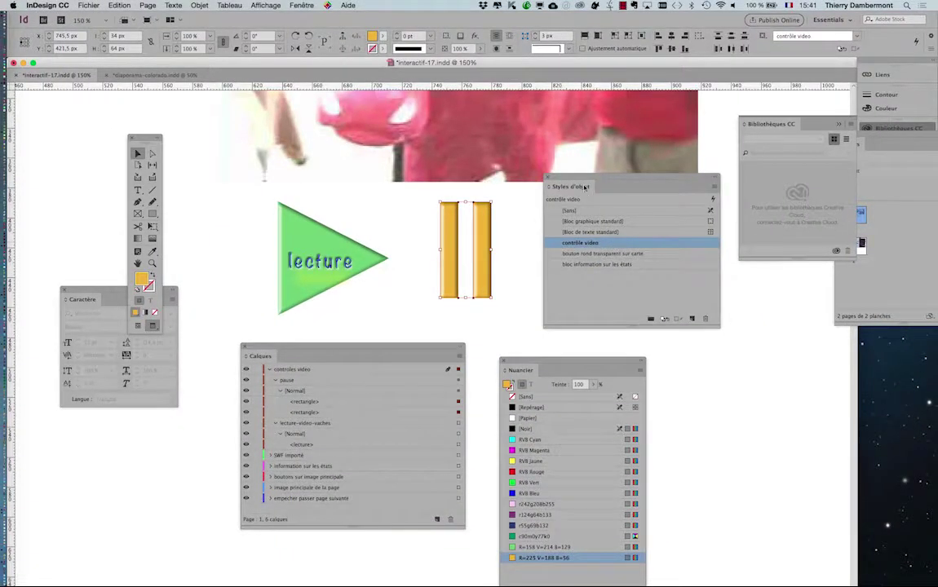
pyautogui.moveTo(584, 187); pyautogui.dragTo(709, 297)
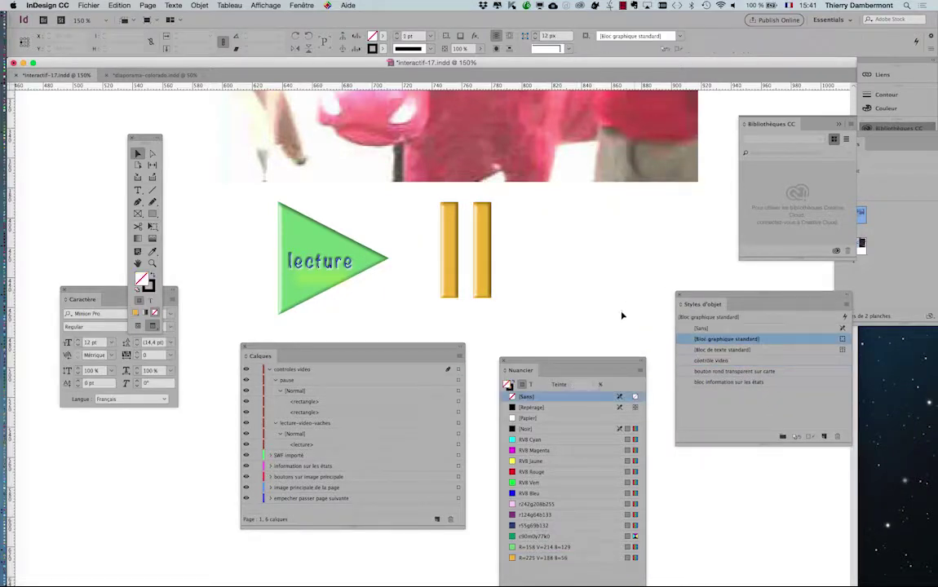
# Zoom out to 125% and save the document under the new name interactif-18.indd
pyautogui.scroll(-1, 521, 313)
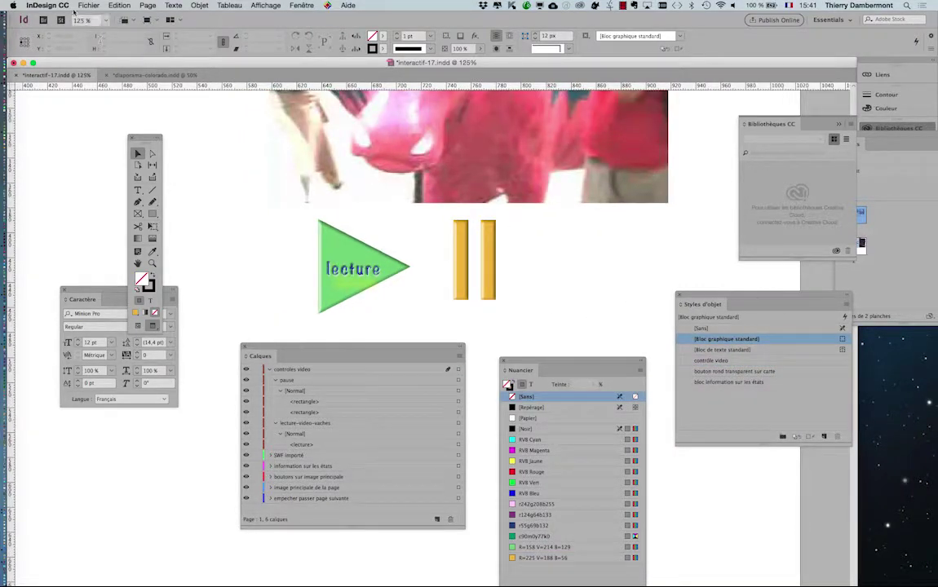
pyautogui.click(85, 6)
pyautogui.click(124, 79)
pyautogui.write('interactif-18.indd')
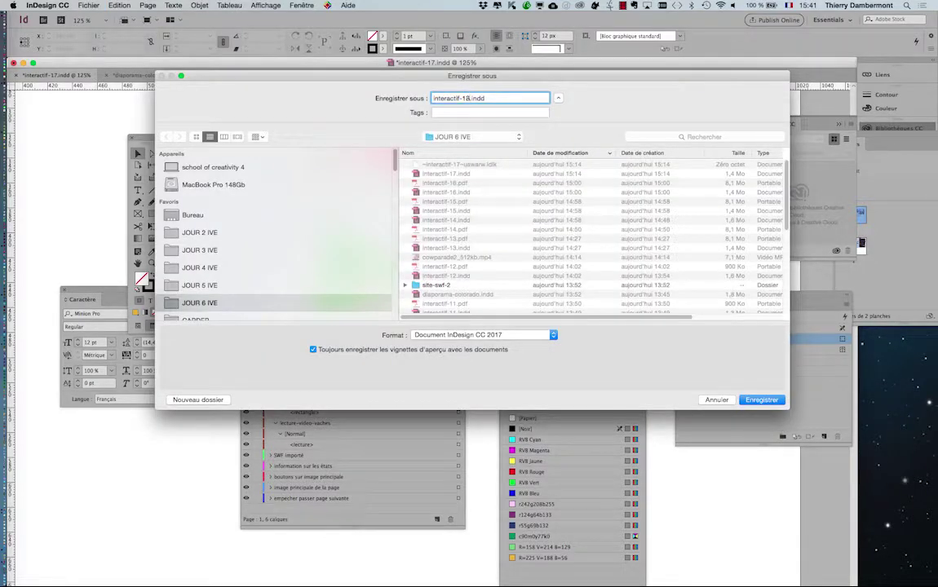
pyautogui.click(758, 400)
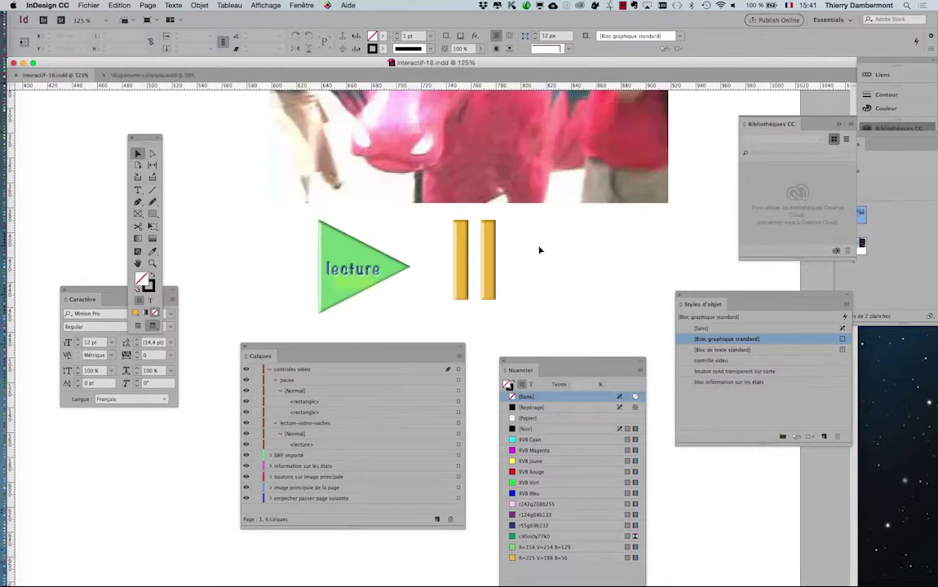